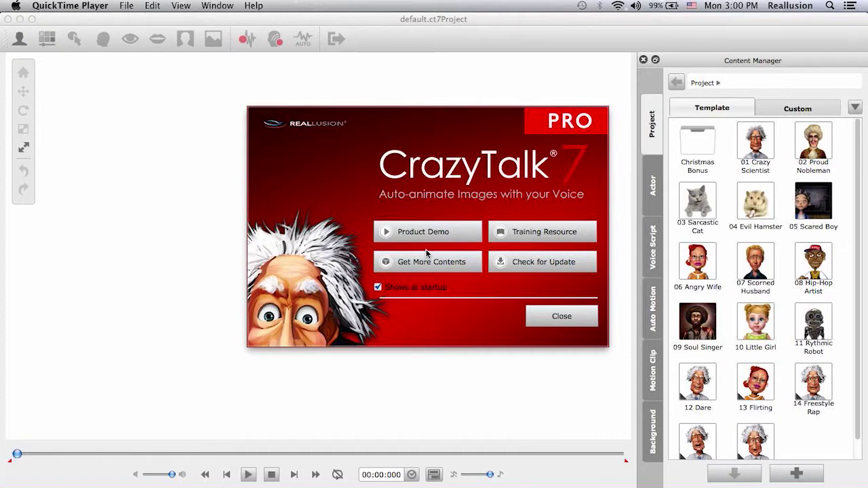
Close the CrazyTalk 7 startup welcome screen to reach the empty default project.
{"action": "left_click", "coordinate": [558, 320]}
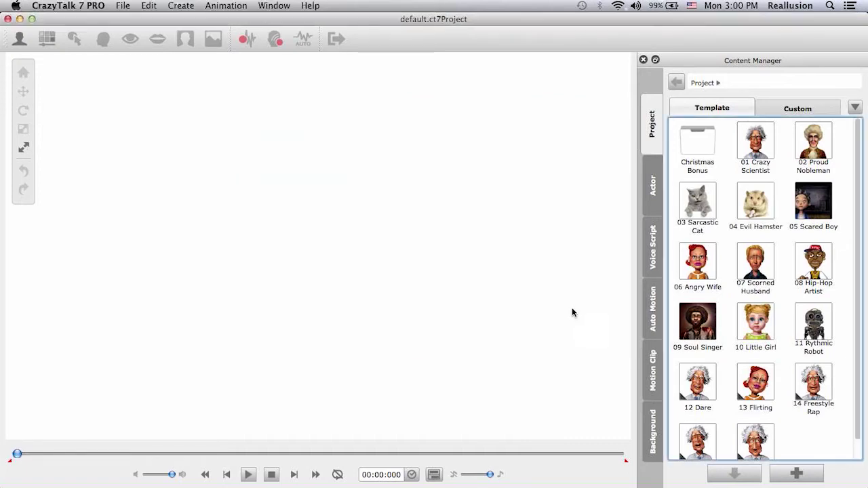
Drag Jeff from Actor > 01_Model > Bouncy Buddies onto the empty stage.
{"action": "left_click", "coordinate": [656, 188]}
{"action": "double_click", "coordinate": [709, 141]}
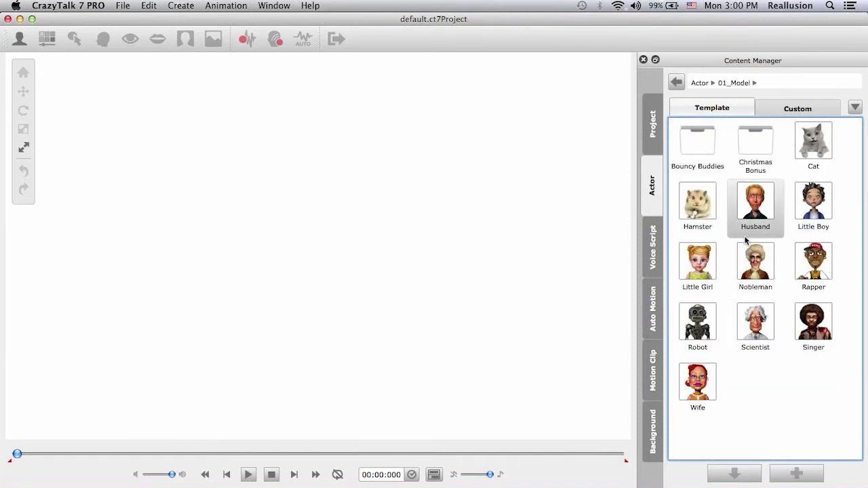
{"action": "double_click", "coordinate": [698, 145]}
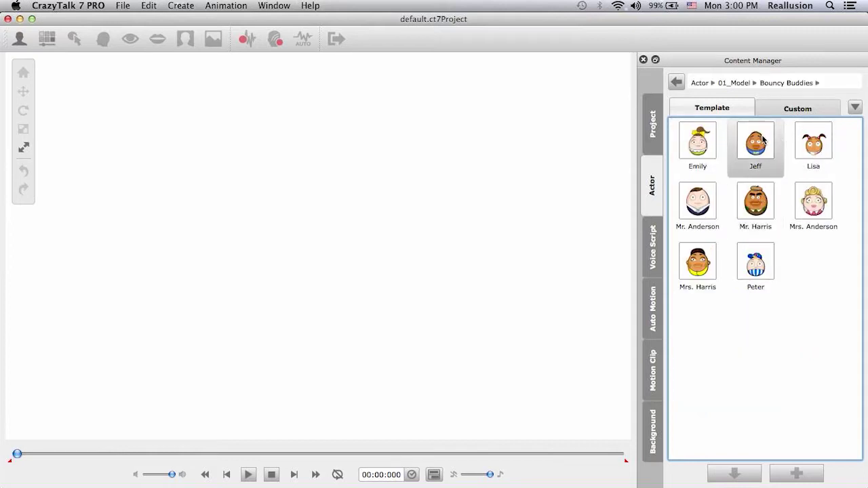
{"action": "left_click_drag", "start_coordinate": [765, 140], "coordinate": [467, 292]}
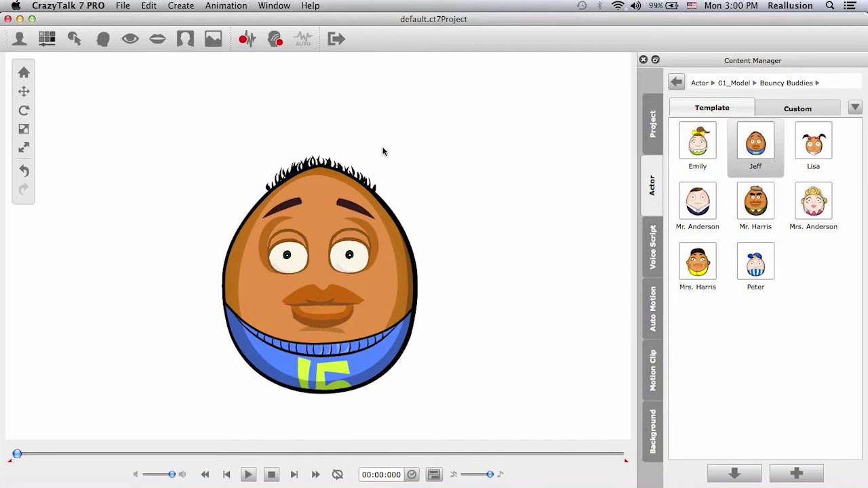
Nudge Jeff slightly upward, scale him a little larger, and show the Background templates.
{"action": "left_click", "coordinate": [23, 91]}
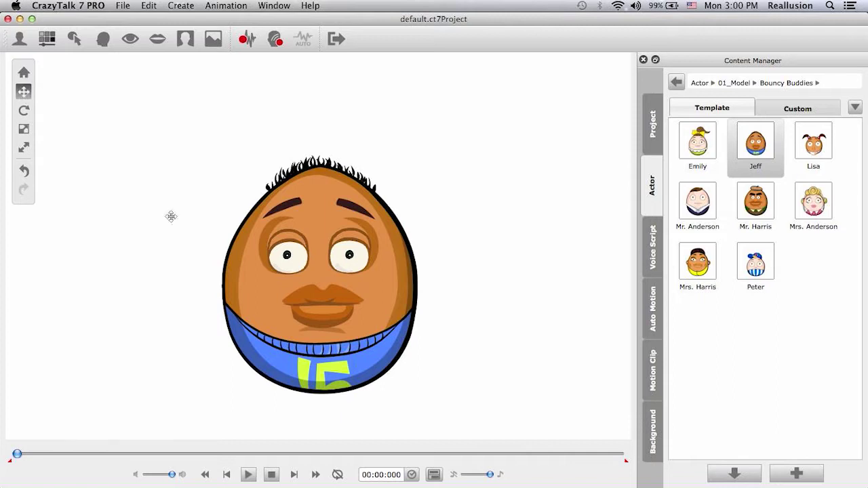
{"action": "left_click_drag", "start_coordinate": [298, 256], "coordinate": [301, 225]}
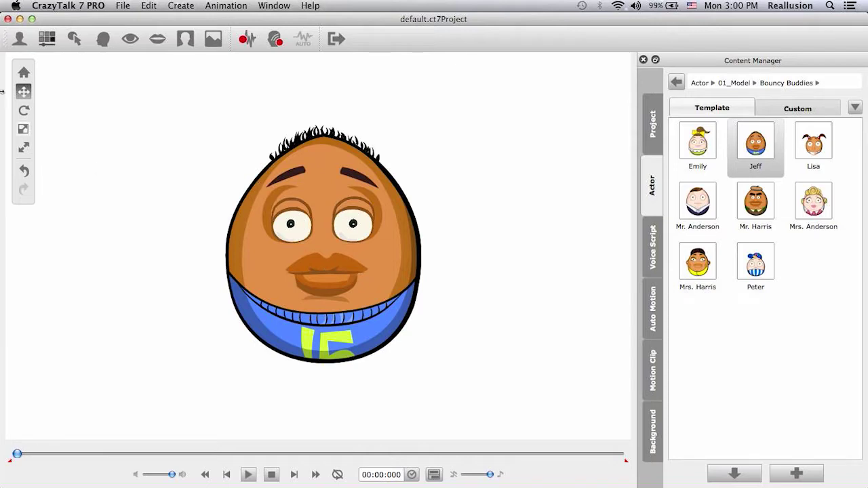
{"action": "left_click", "coordinate": [23, 129]}
{"action": "left_click_drag", "start_coordinate": [242, 257], "coordinate": [317, 256]}
{"action": "left_click", "coordinate": [24, 90]}
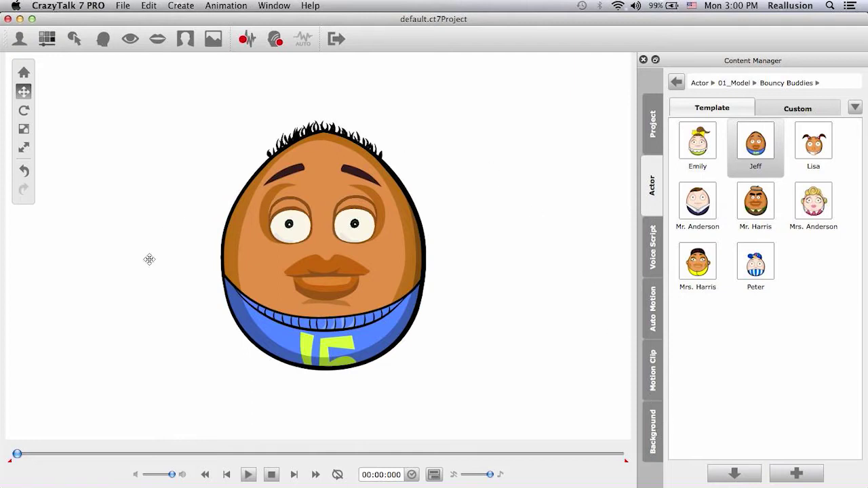
{"action": "left_click", "coordinate": [653, 431]}
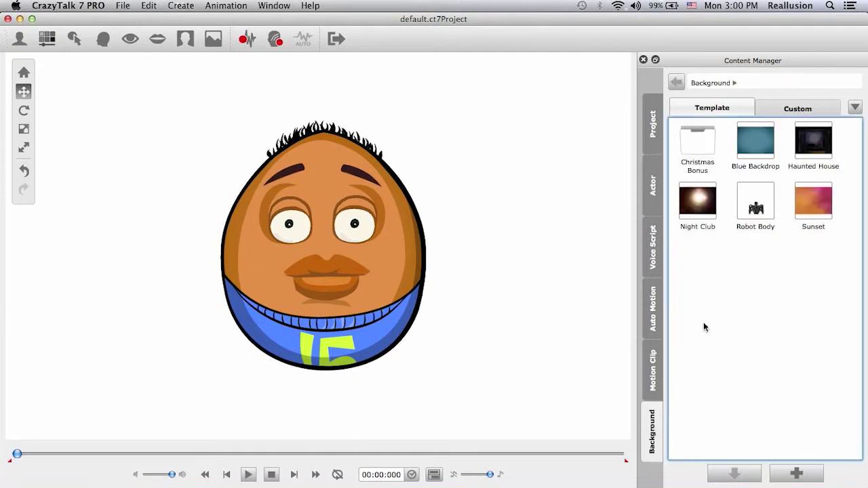
Apply the Haunted House background, drag Jeff almost off the left edge, and show the Timeline.
{"action": "double_click", "coordinate": [814, 143]}
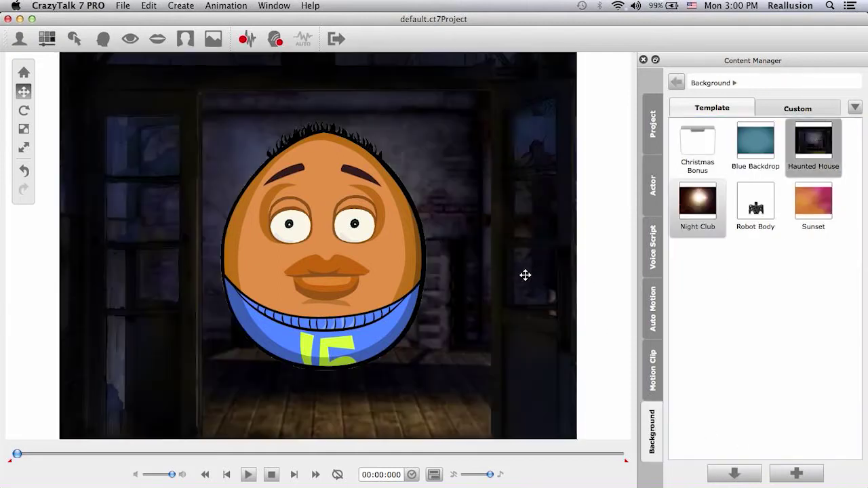
{"action": "left_click_drag", "start_coordinate": [327, 211], "coordinate": [324, 214]}
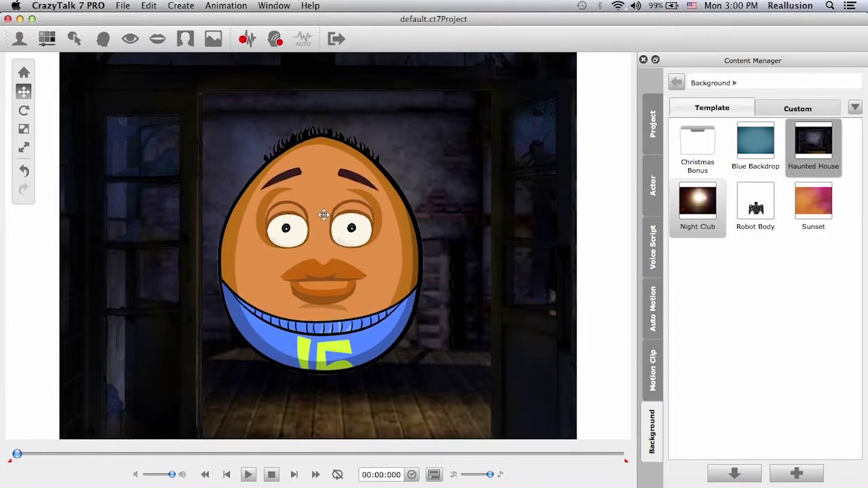
{"action": "left_click_drag", "start_coordinate": [324, 214], "coordinate": [9, 217]}
{"action": "left_click_drag", "start_coordinate": [81, 244], "coordinate": [6, 237]}
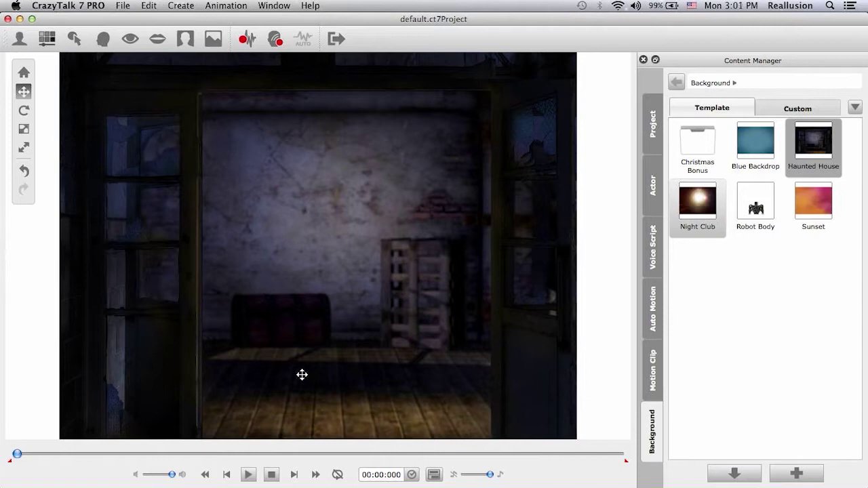
{"action": "left_click", "coordinate": [433, 474]}
{"action": "left_click", "coordinate": [340, 38]}
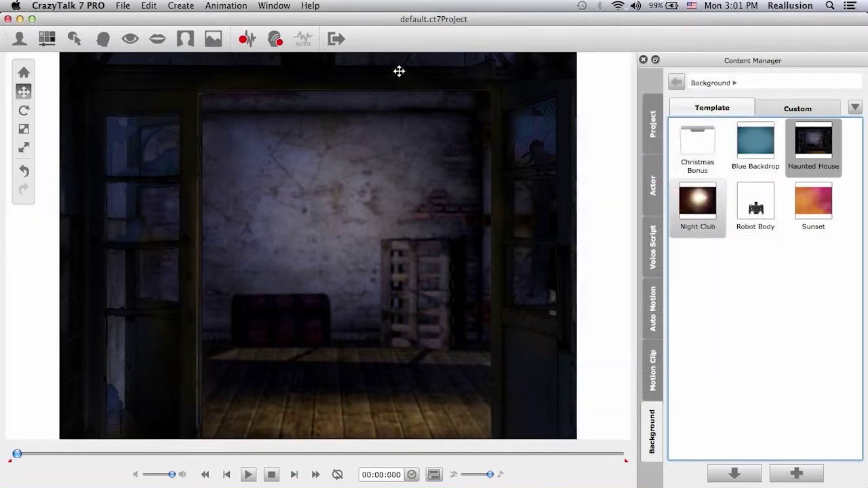
{"action": "left_click", "coordinate": [335, 39]}
{"action": "left_click", "coordinate": [700, 182]}
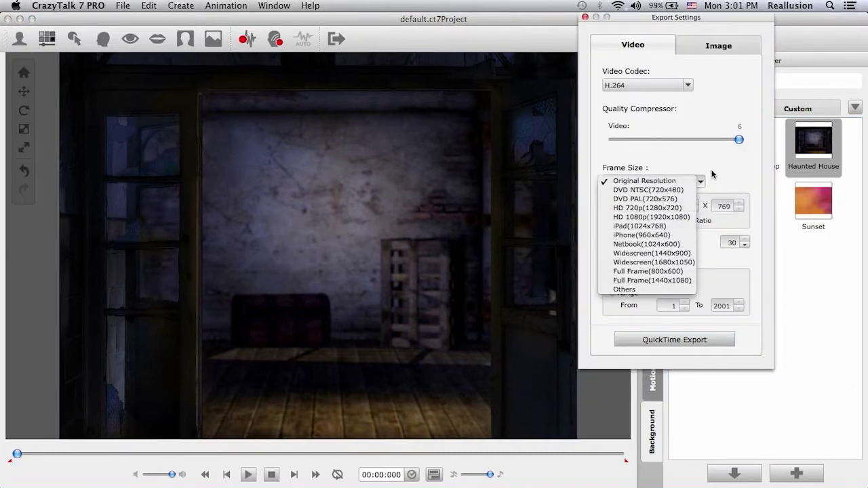
{"action": "left_click", "coordinate": [704, 175]}
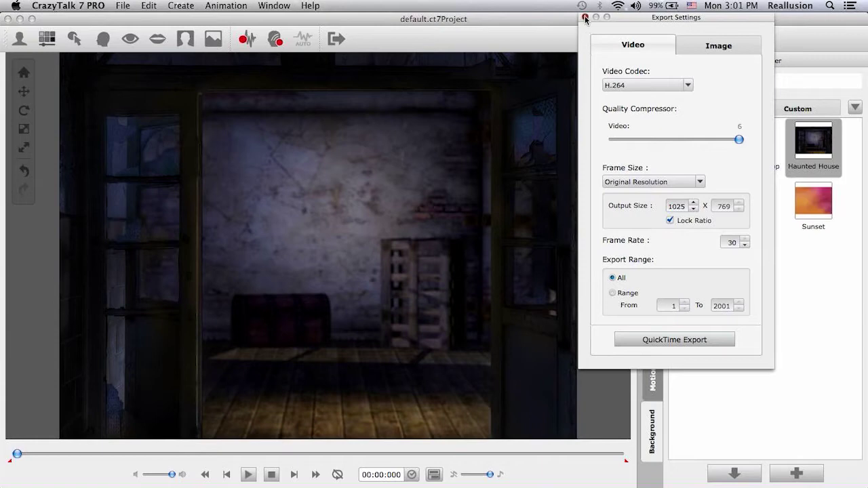
{"action": "left_click", "coordinate": [585, 19]}
{"action": "left_click", "coordinate": [434, 475]}
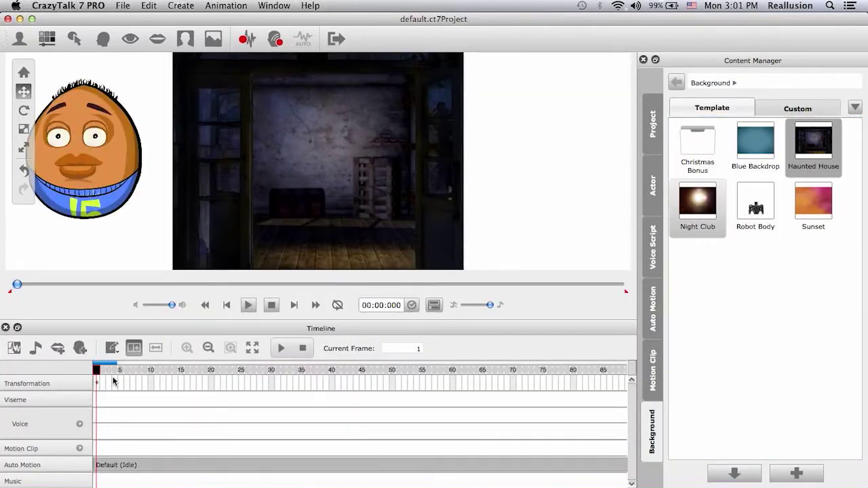
Play back the animation so far and return to frame 1.
{"action": "left_click_drag", "start_coordinate": [106, 383], "coordinate": [595, 384]}
{"action": "left_click", "coordinate": [595, 384]}
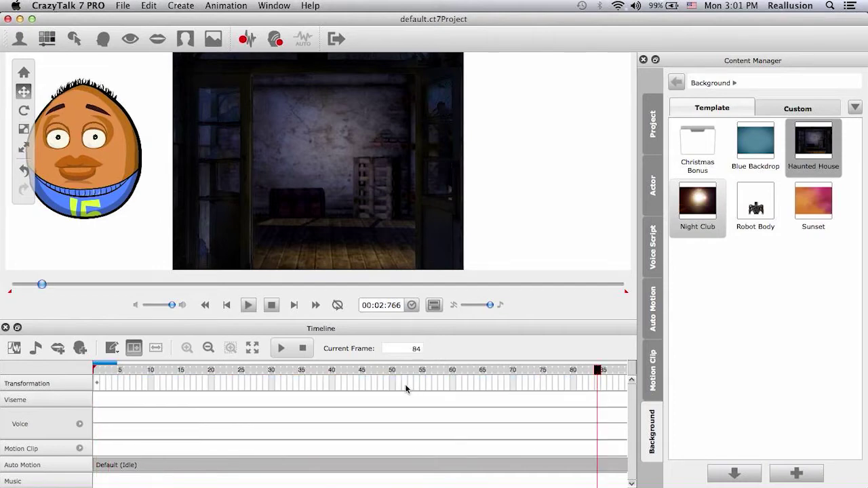
{"action": "left_click", "coordinate": [302, 348]}
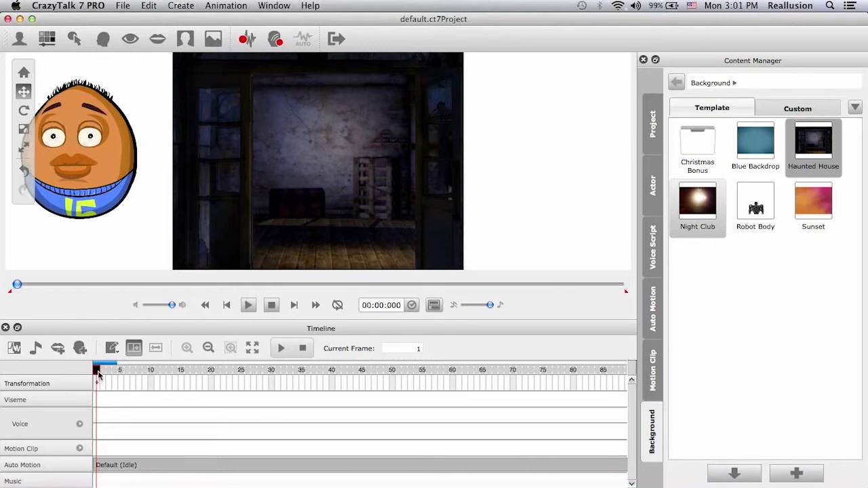
Key Jeff entering from the left and wandering the room at frames 6, 12, 18 and 24.
{"action": "left_click_drag", "start_coordinate": [101, 370], "coordinate": [127, 377]}
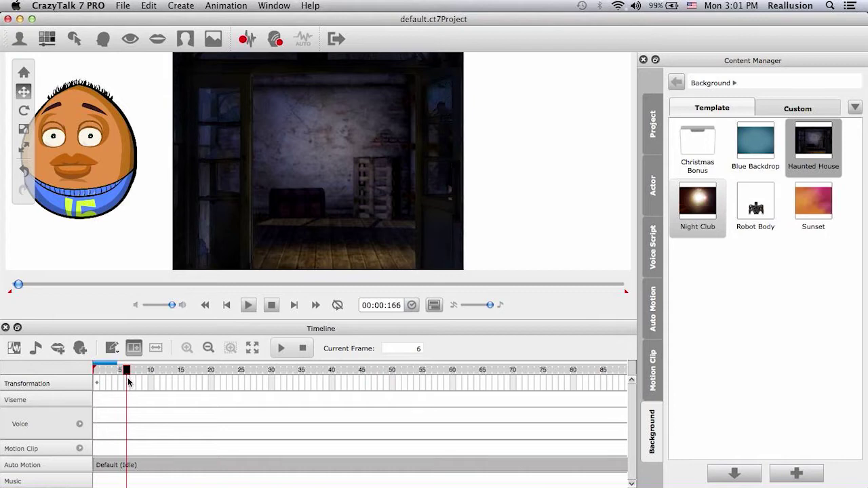
{"action": "left_click_drag", "start_coordinate": [105, 163], "coordinate": [223, 156]}
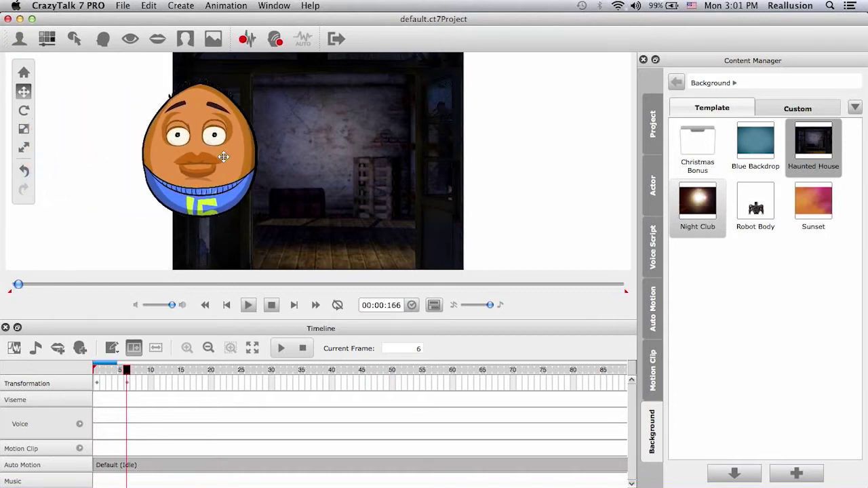
{"action": "left_click", "coordinate": [135, 372]}
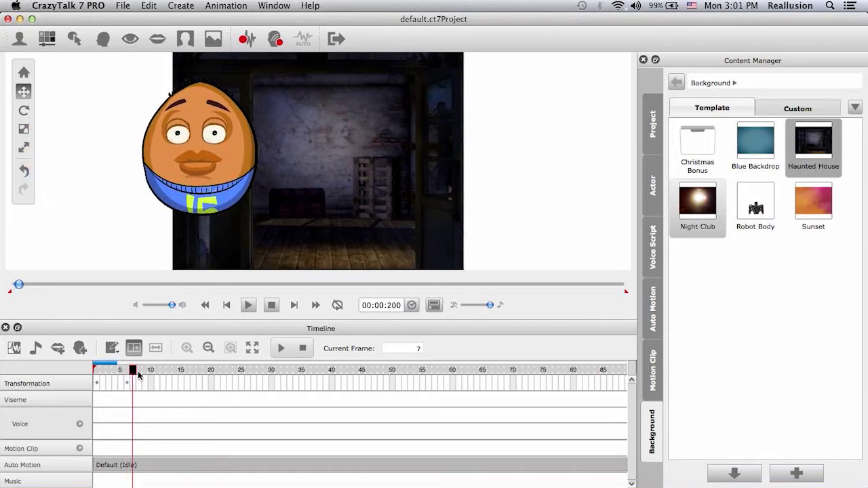
{"action": "left_click", "coordinate": [163, 372]}
{"action": "left_click_drag", "start_coordinate": [217, 157], "coordinate": [260, 206]}
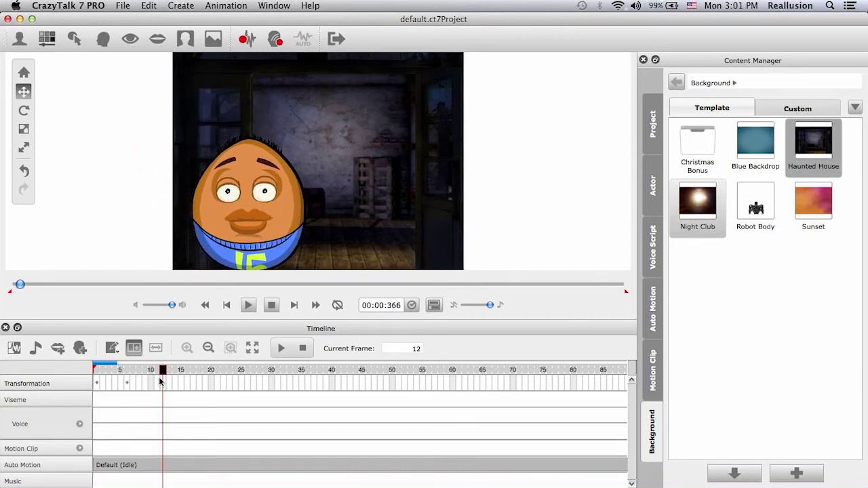
{"action": "left_click_drag", "start_coordinate": [162, 371], "coordinate": [200, 371]}
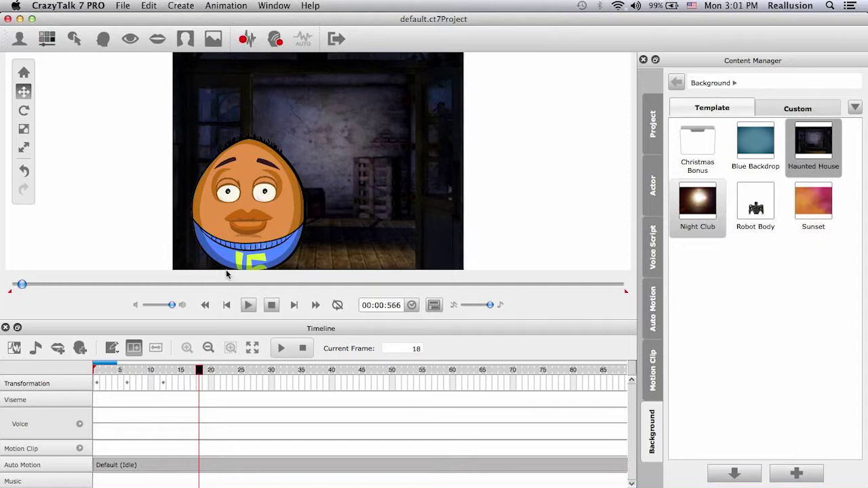
{"action": "left_click_drag", "start_coordinate": [248, 225], "coordinate": [290, 178]}
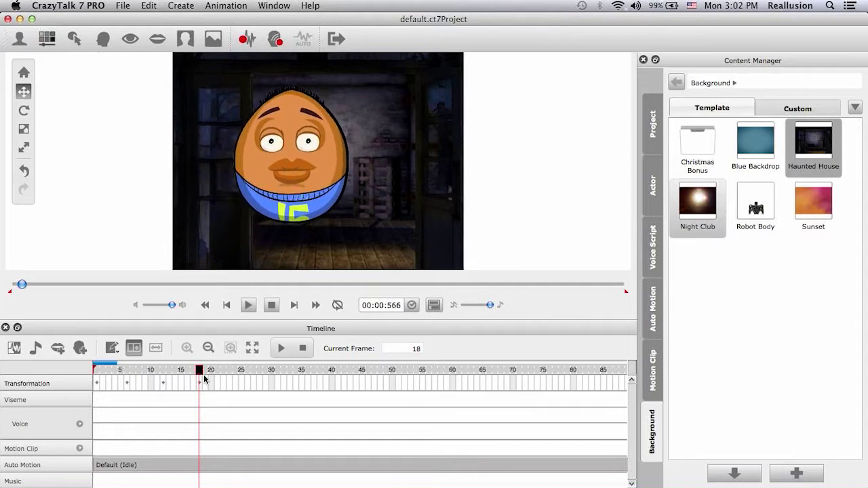
{"action": "left_click_drag", "start_coordinate": [204, 380], "coordinate": [236, 377]}
{"action": "left_click_drag", "start_coordinate": [326, 165], "coordinate": [345, 142]}
Key Jeff moving right at frames 30 and 36 and exiting off the right edge at frame 41.
{"action": "left_click_drag", "start_coordinate": [236, 372], "coordinate": [271, 372]}
{"action": "left_click_drag", "start_coordinate": [348, 174], "coordinate": [426, 241]}
{"action": "left_click_drag", "start_coordinate": [269, 377], "coordinate": [306, 376]}
{"action": "left_click_drag", "start_coordinate": [411, 210], "coordinate": [477, 157]}
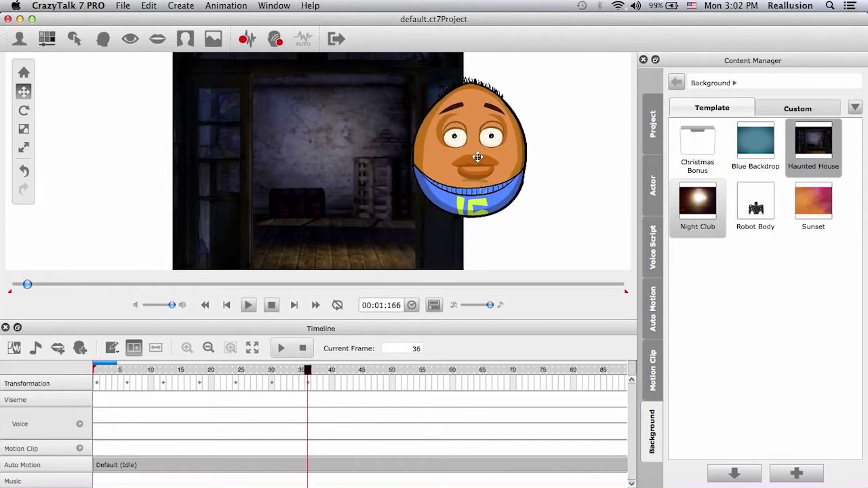
{"action": "left_click_drag", "start_coordinate": [309, 373], "coordinate": [337, 372]}
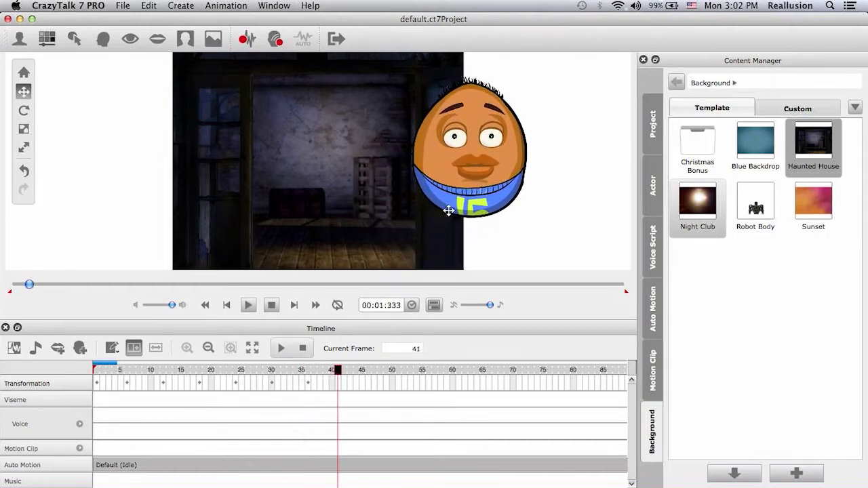
{"action": "left_click_drag", "start_coordinate": [467, 191], "coordinate": [589, 156]}
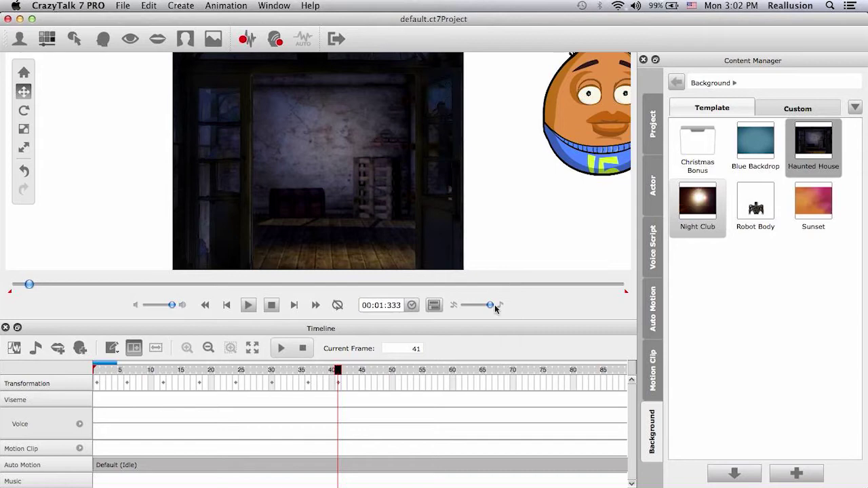
{"action": "left_click", "coordinate": [434, 304]}
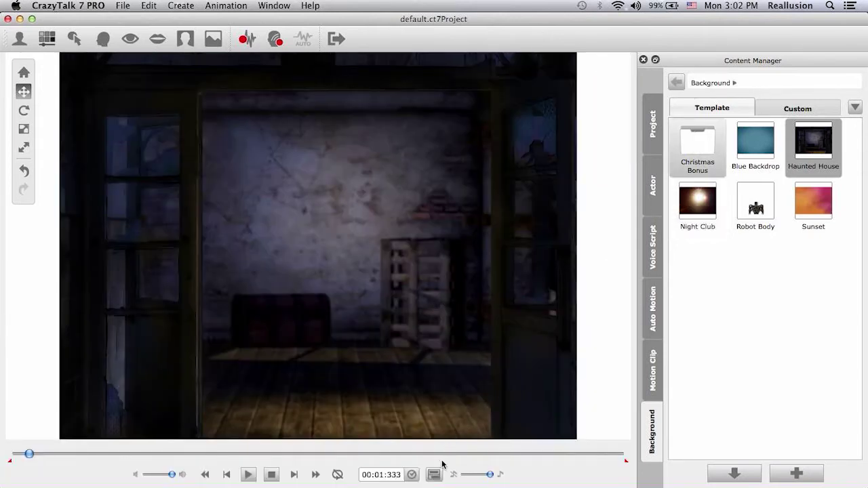
{"action": "left_click", "coordinate": [434, 474]}
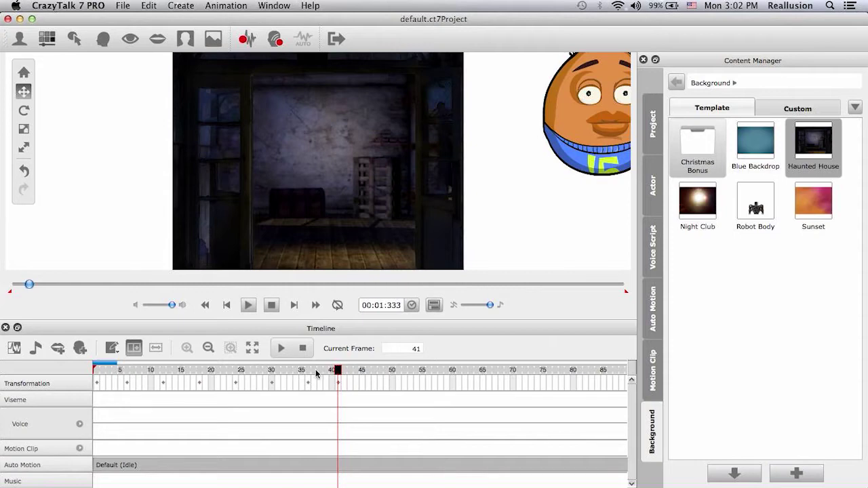
{"action": "left_click", "coordinate": [302, 348]}
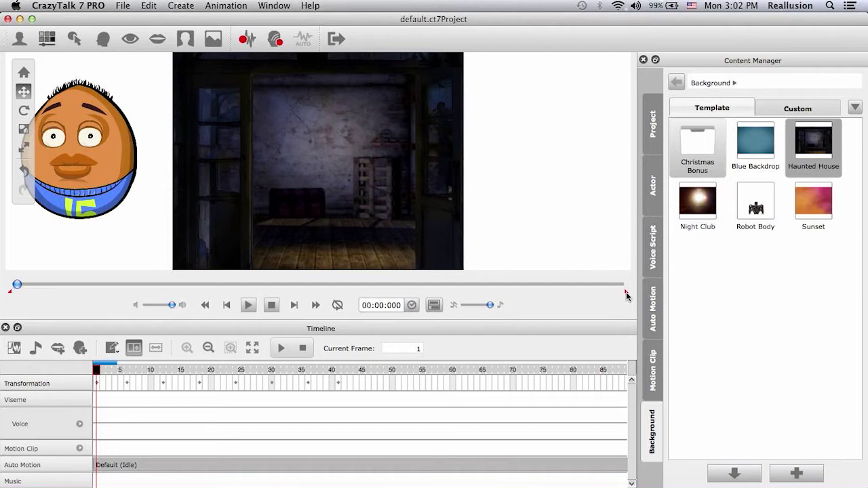
Shorten the playback range, scrub to frame 11, and preview Jeff's motion from the start.
{"action": "left_click_drag", "start_coordinate": [626, 295], "coordinate": [28, 302]}
{"action": "left_click_drag", "start_coordinate": [96, 372], "coordinate": [351, 369]}
{"action": "left_click", "coordinate": [282, 349]}
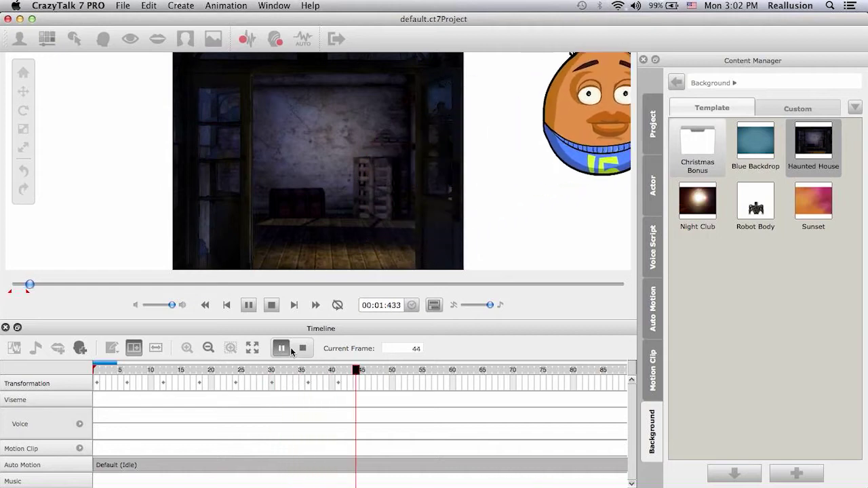
{"action": "left_click", "coordinate": [303, 348]}
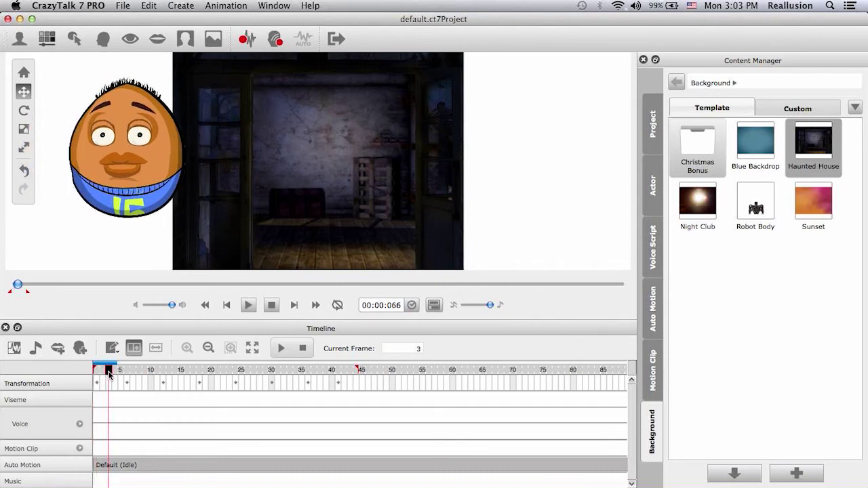
At frame 12, scale Jeff up to simulate a camera zoom-in.
{"action": "left_click_drag", "start_coordinate": [108, 375], "coordinate": [163, 374]}
{"action": "left_click", "coordinate": [23, 129]}
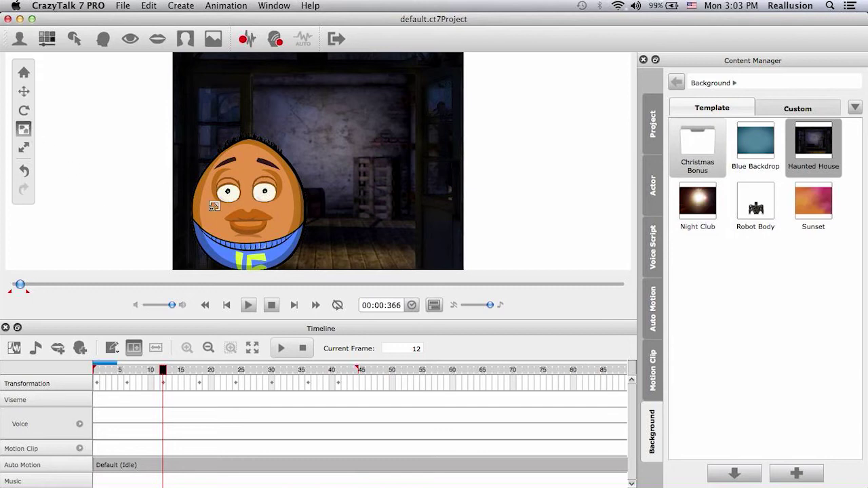
{"action": "left_click_drag", "start_coordinate": [214, 205], "coordinate": [196, 190]}
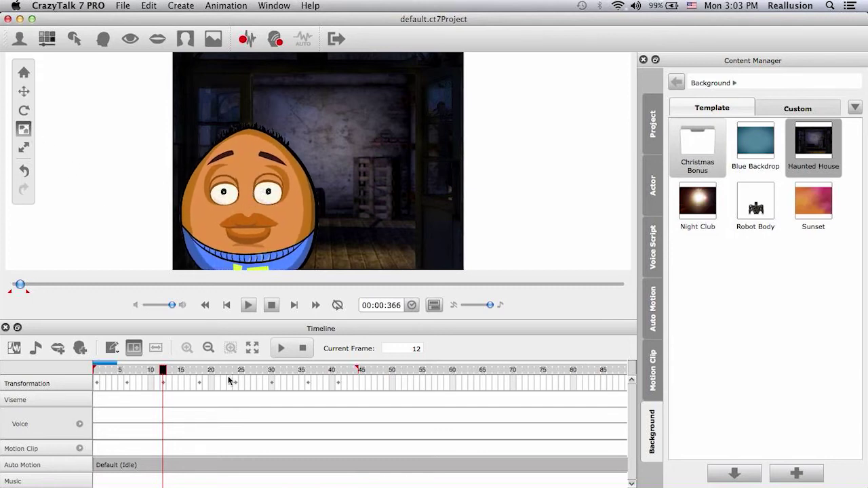
{"action": "left_click_drag", "start_coordinate": [163, 372], "coordinate": [197, 376]}
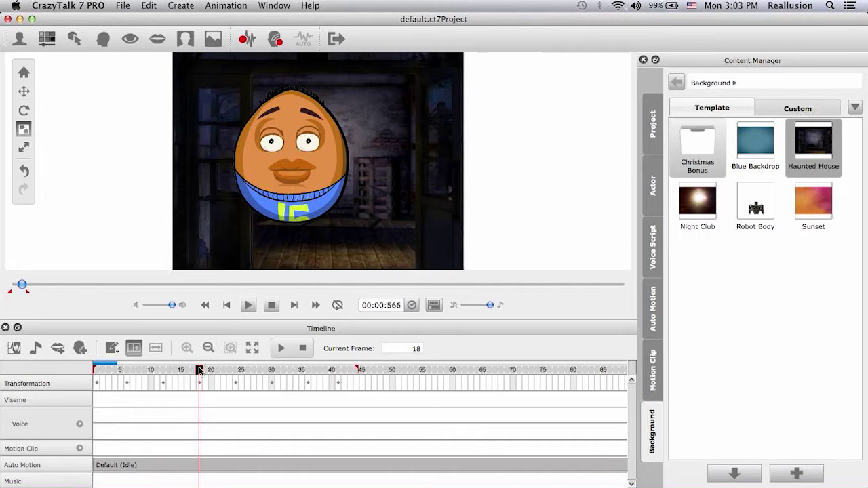
Play the animation from frame 1 to check the zoom, then start importing an audio file.
{"action": "left_click_drag", "start_coordinate": [199, 370], "coordinate": [271, 371]}
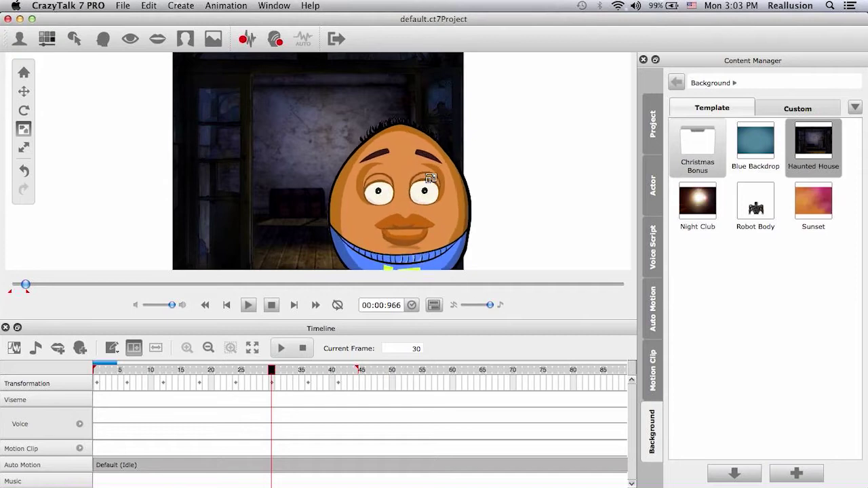
{"action": "left_click", "coordinate": [302, 348]}
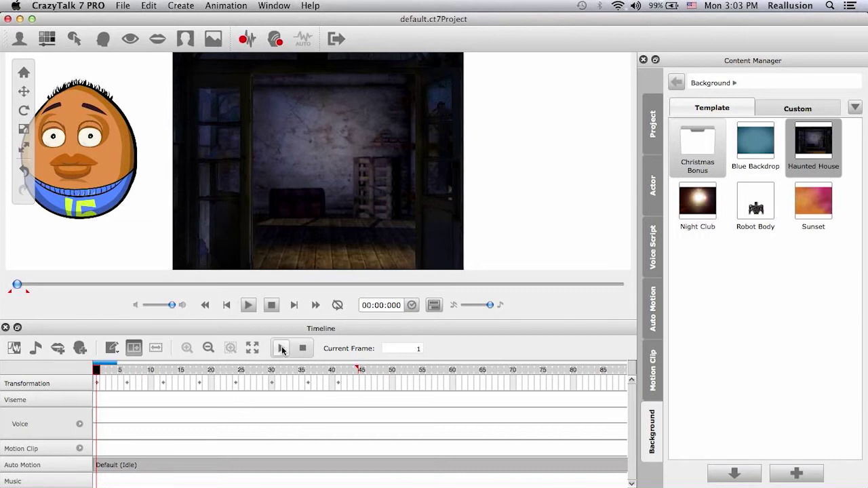
{"action": "left_click", "coordinate": [282, 348]}
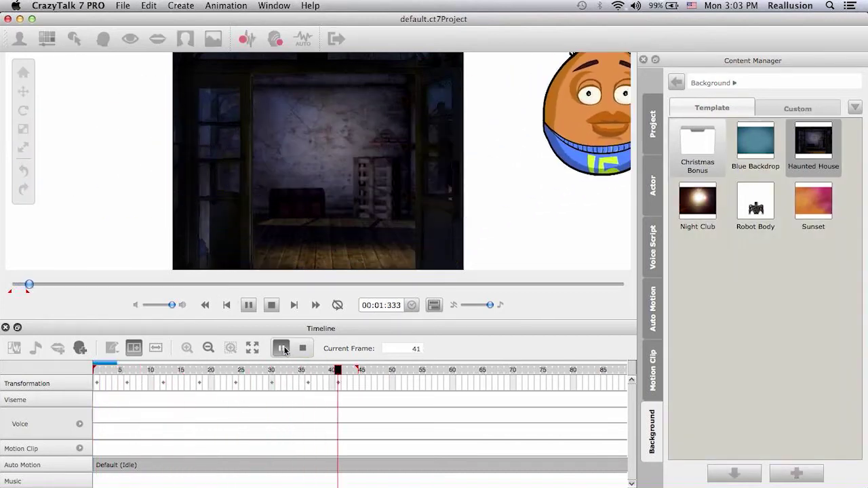
{"action": "left_click", "coordinate": [303, 349]}
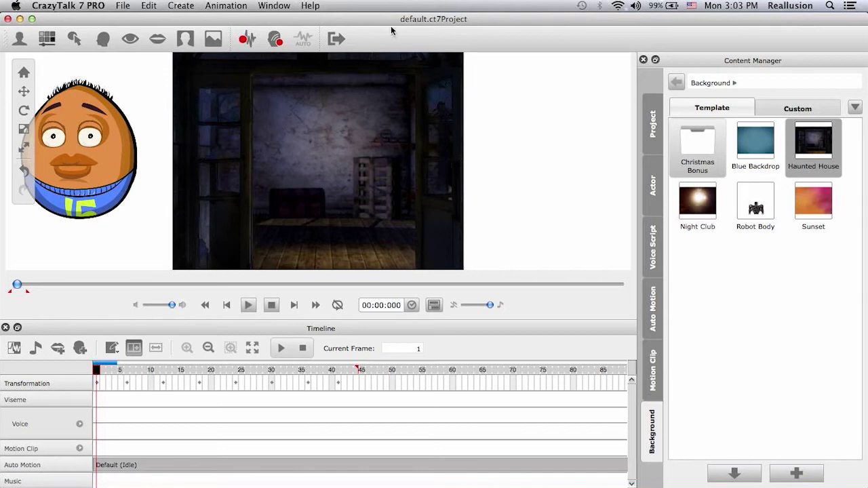
{"action": "left_click", "coordinate": [246, 39]}
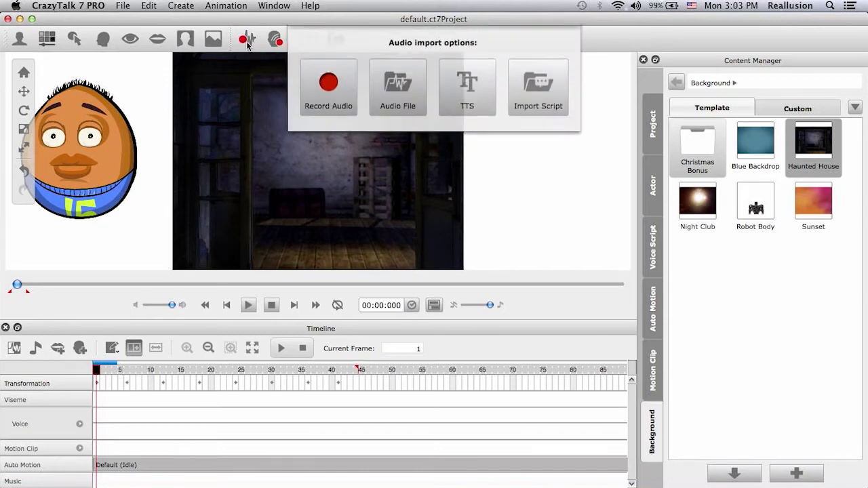
{"action": "left_click", "coordinate": [418, 118]}
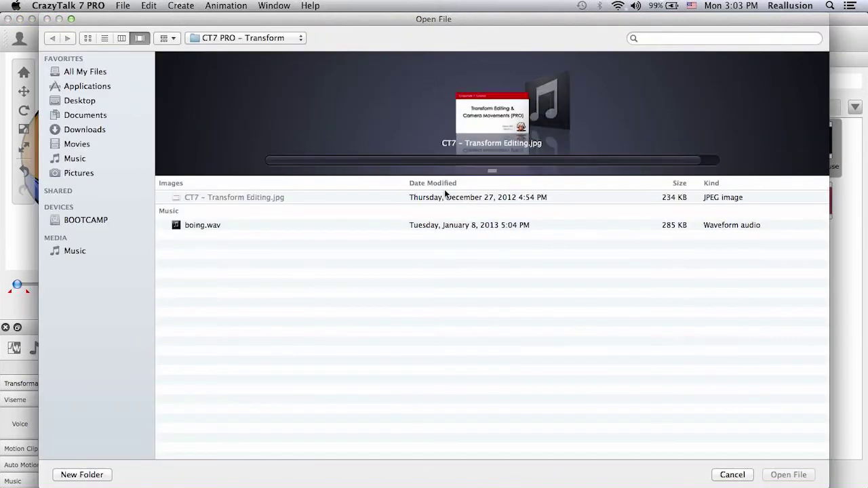
Open boing.wav as the voice and set Listen Mode as the default Auto Motion.
{"action": "left_click", "coordinate": [197, 225]}
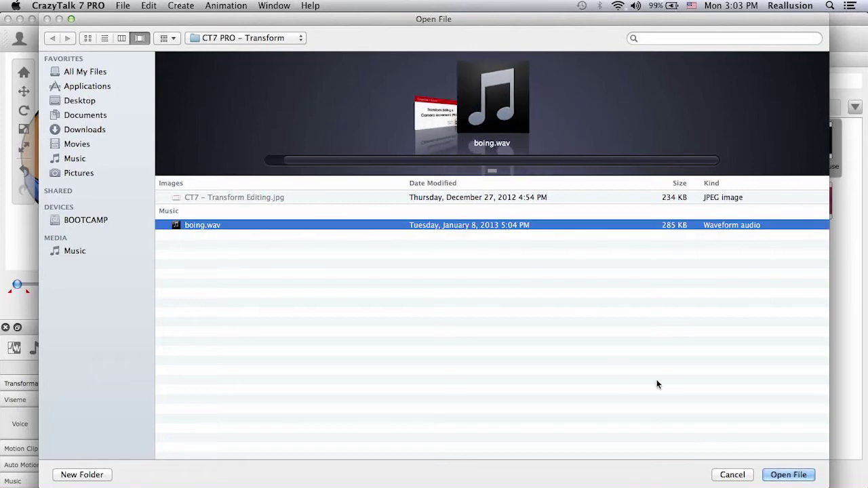
{"action": "left_click", "coordinate": [779, 474]}
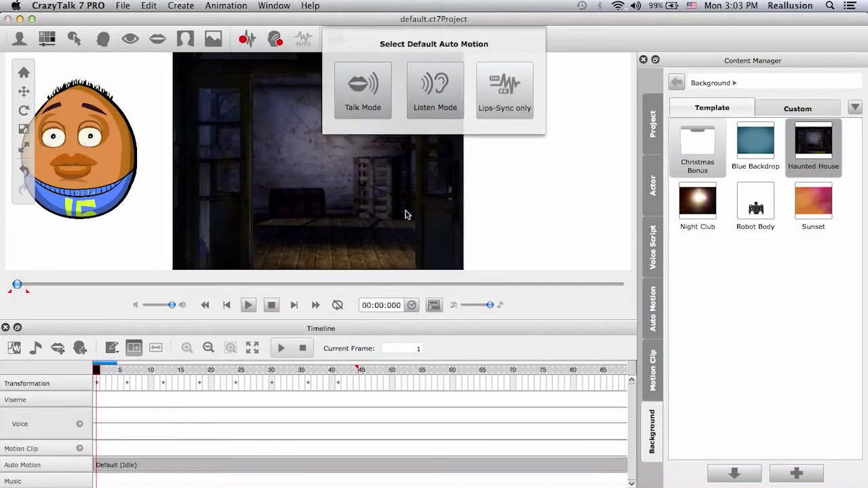
{"action": "left_click", "coordinate": [421, 102]}
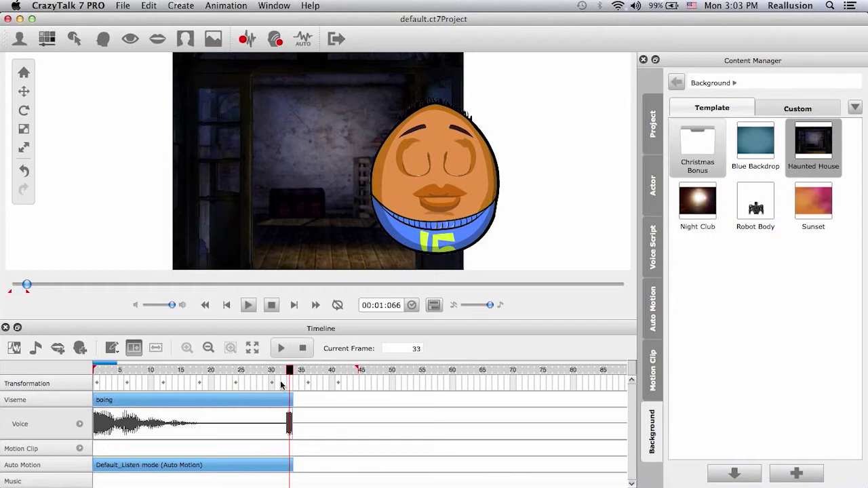
Break the boing clip at frame 23 and delete the boing_02 part.
{"action": "left_click", "coordinate": [229, 370]}
{"action": "right_click", "coordinate": [231, 402]}
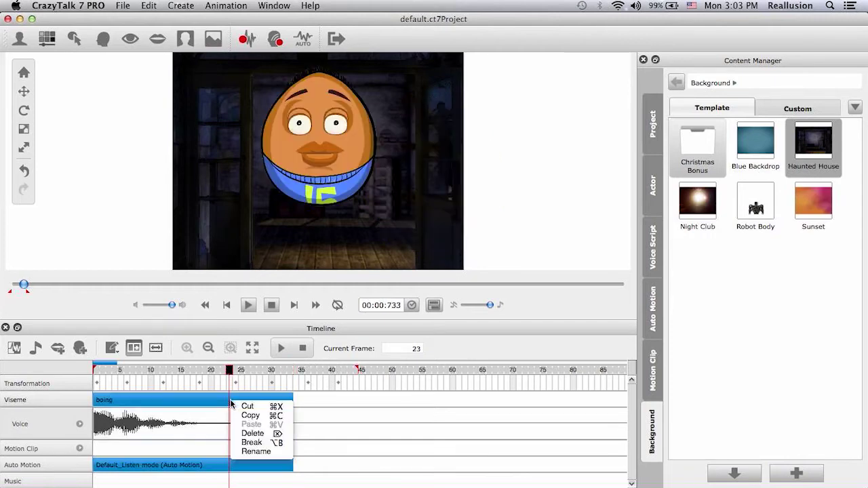
{"action": "left_click", "coordinate": [251, 442]}
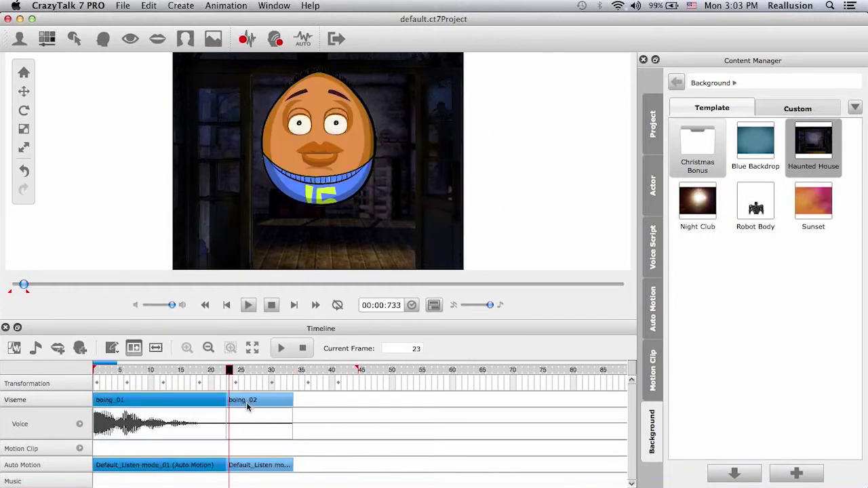
{"action": "left_click_drag", "start_coordinate": [287, 402], "coordinate": [328, 402]}
{"action": "right_click", "coordinate": [326, 401]}
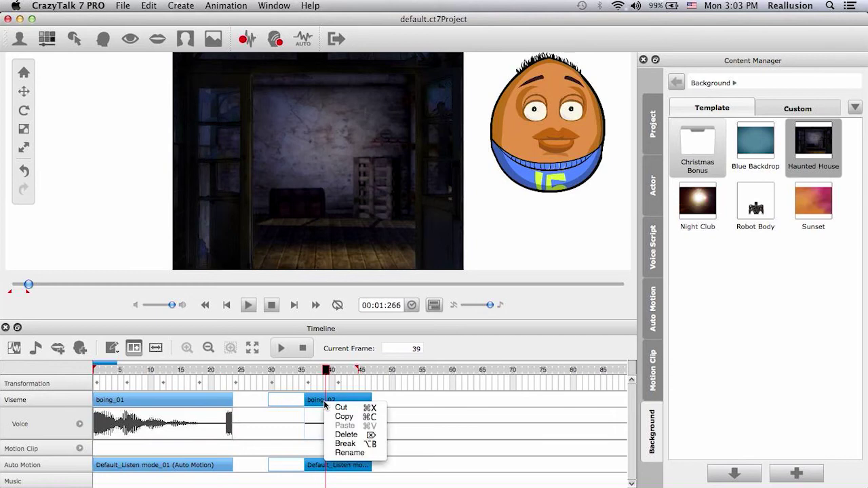
{"action": "left_click", "coordinate": [346, 435]}
Reposition boing_01 and trim its right end so it spans frames 1 to about 20.
{"action": "left_click_drag", "start_coordinate": [164, 400], "coordinate": [181, 392]}
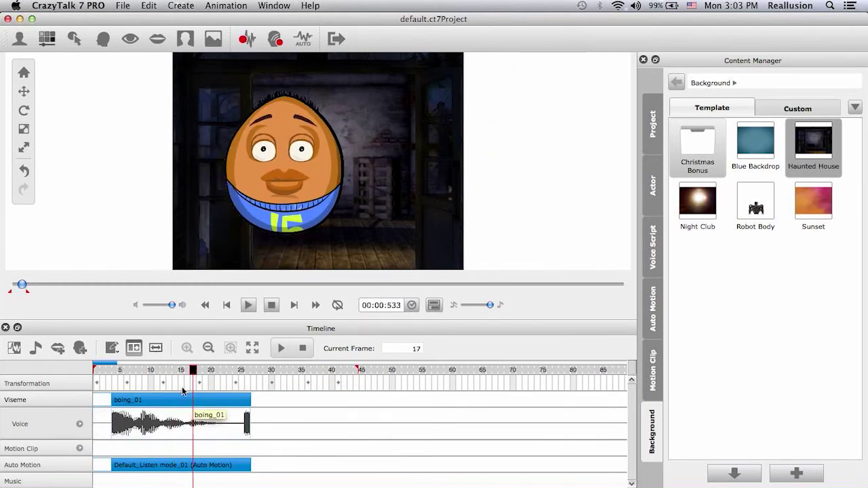
{"action": "left_click", "coordinate": [280, 348]}
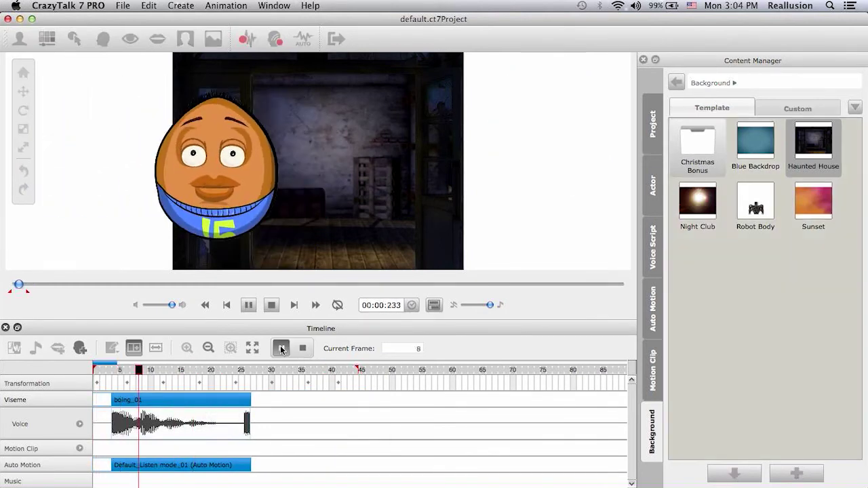
{"action": "left_click", "coordinate": [302, 348]}
{"action": "left_click_drag", "start_coordinate": [211, 406], "coordinate": [200, 406]}
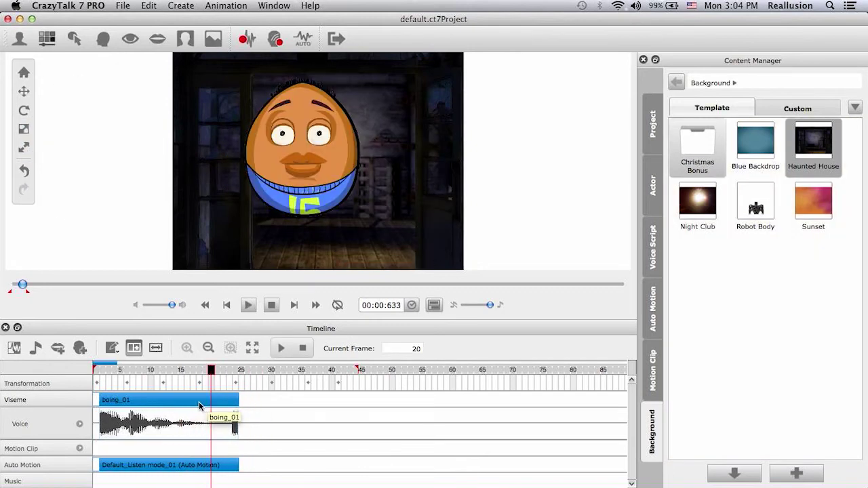
{"action": "left_click", "coordinate": [200, 406]}
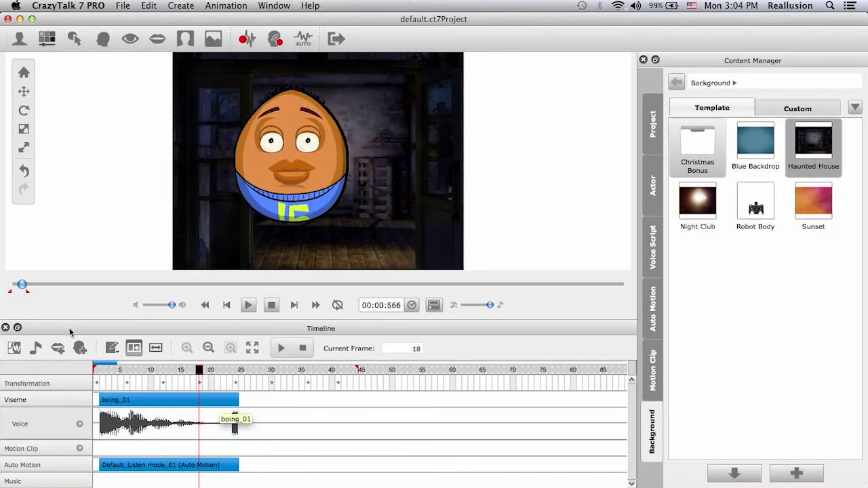
{"action": "left_click", "coordinate": [156, 348]}
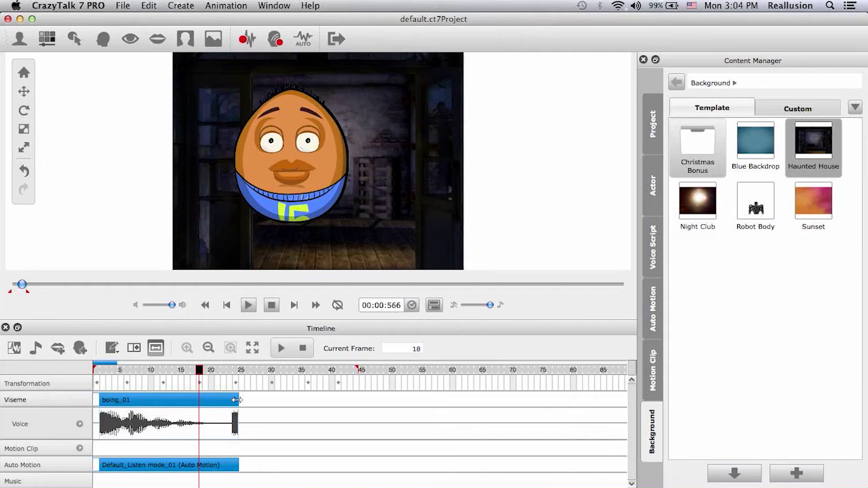
{"action": "left_click_drag", "start_coordinate": [237, 404], "coordinate": [206, 405]}
{"action": "left_click", "coordinate": [280, 348]}
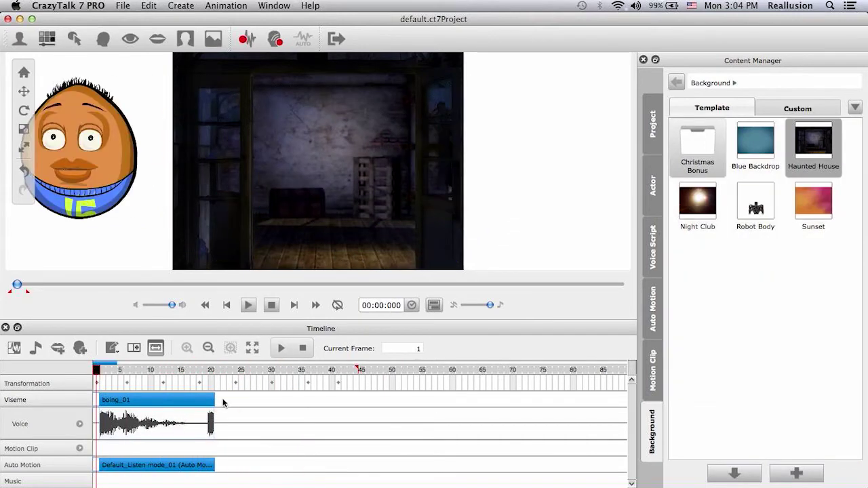
Shift the boing_01 clip about 2 frames later and play back to check the sound.
{"action": "left_click_drag", "start_coordinate": [175, 401], "coordinate": [188, 402]}
{"action": "left_click", "coordinate": [302, 348]}
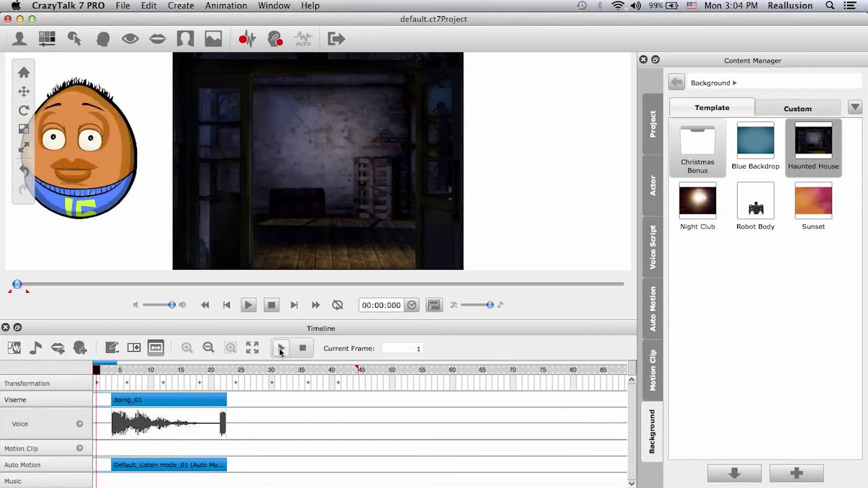
{"action": "left_click", "coordinate": [280, 348]}
{"action": "left_click", "coordinate": [303, 347]}
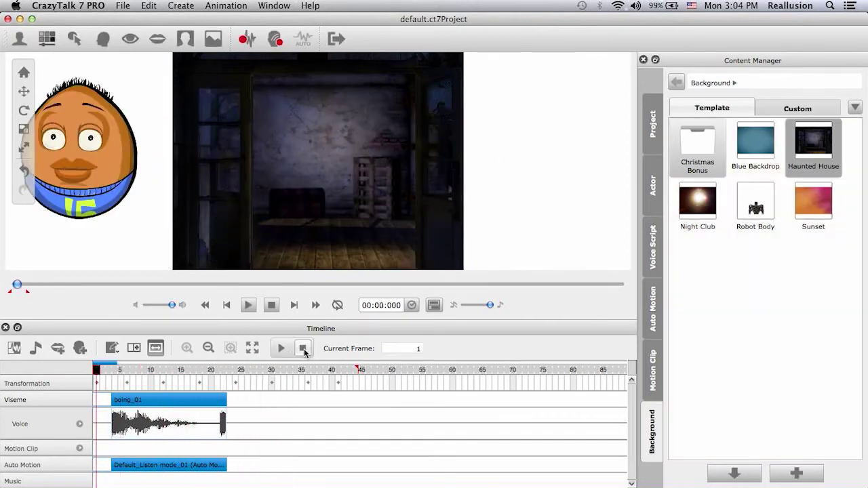
Copy boing_01, paste it at frame 25, and move the second copy closer to the first.
{"action": "right_click", "coordinate": [164, 404]}
{"action": "left_click", "coordinate": [183, 417]}
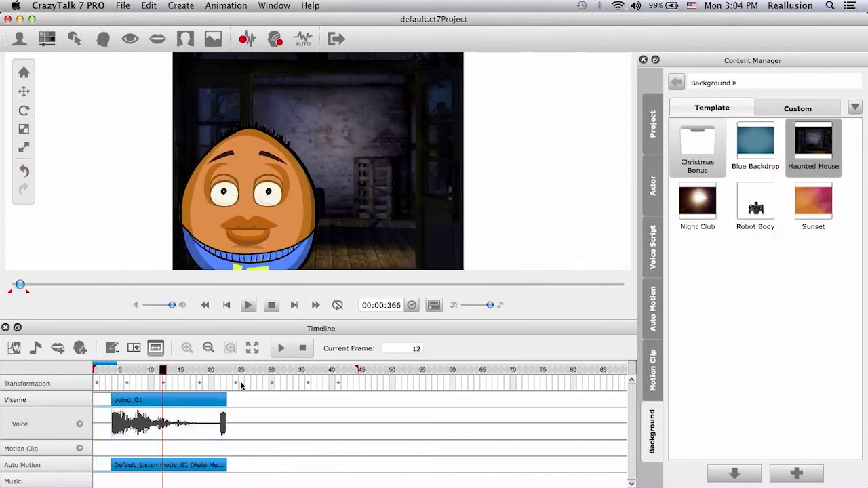
{"action": "left_click", "coordinate": [240, 385]}
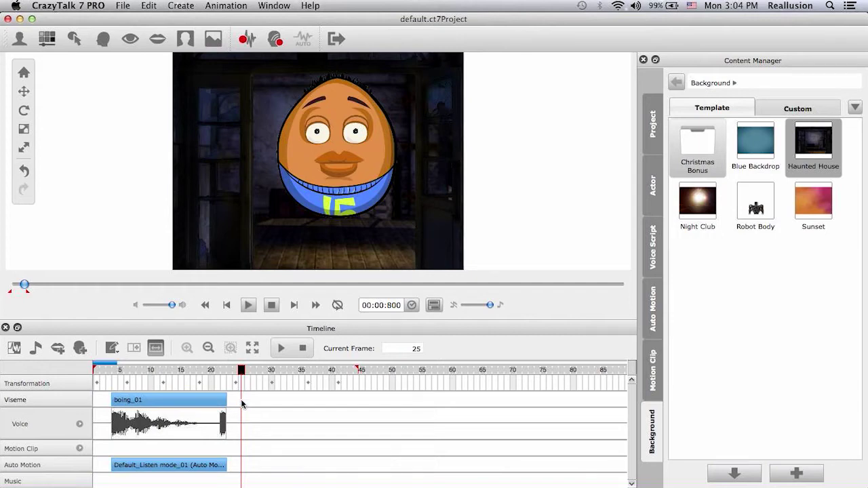
{"action": "right_click", "coordinate": [241, 403]}
{"action": "left_click", "coordinate": [253, 422]}
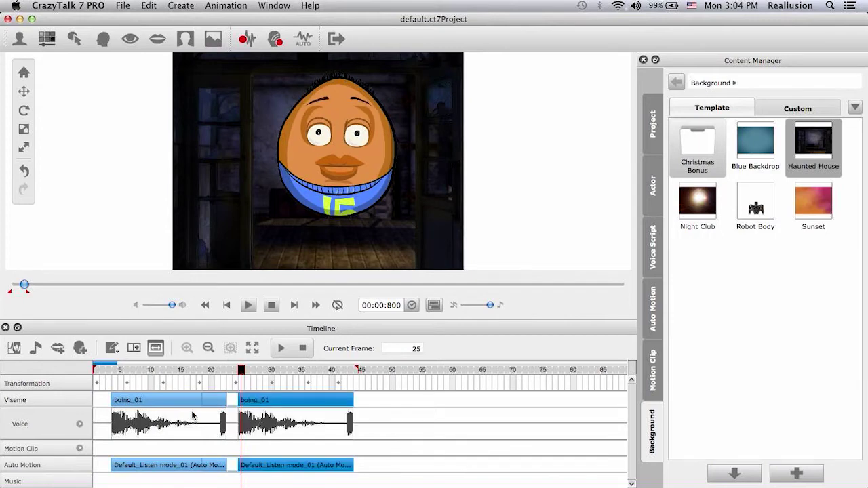
{"action": "left_click_drag", "start_coordinate": [193, 415], "coordinate": [186, 403]}
{"action": "left_click", "coordinate": [257, 405]}
{"action": "left_click_drag", "start_coordinate": [257, 405], "coordinate": [246, 405]}
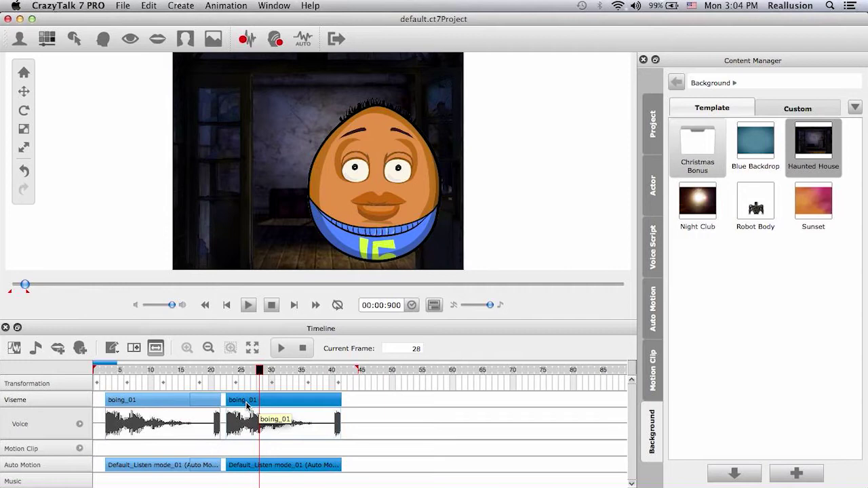
Play back the two boings, then hide the timeline with F3.
{"action": "left_click", "coordinate": [281, 348]}
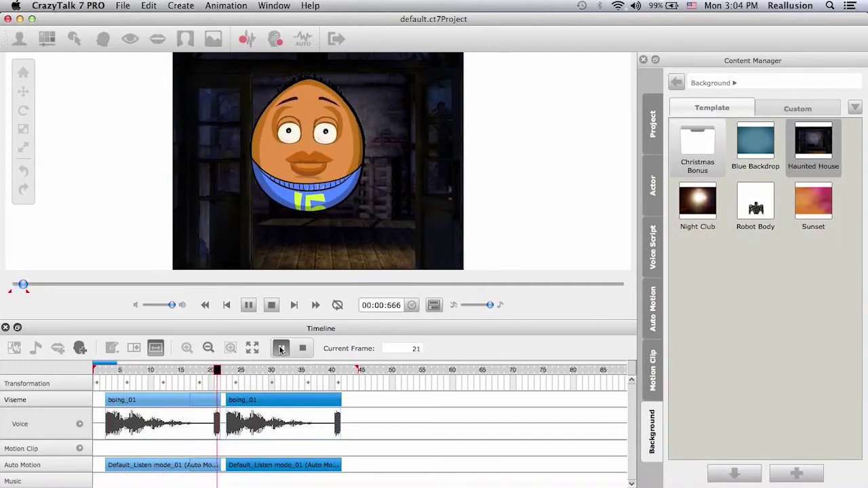
{"action": "left_click", "coordinate": [302, 348]}
{"action": "key", "text": "F3"}
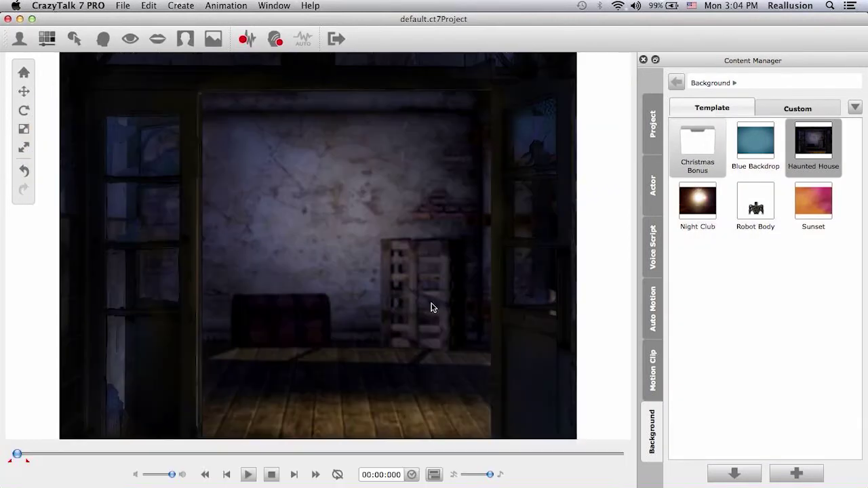
Play and stop the haunted-house preview, then briefly show its boing_01 voice and motion tracks.
{"action": "left_click", "coordinate": [249, 475]}
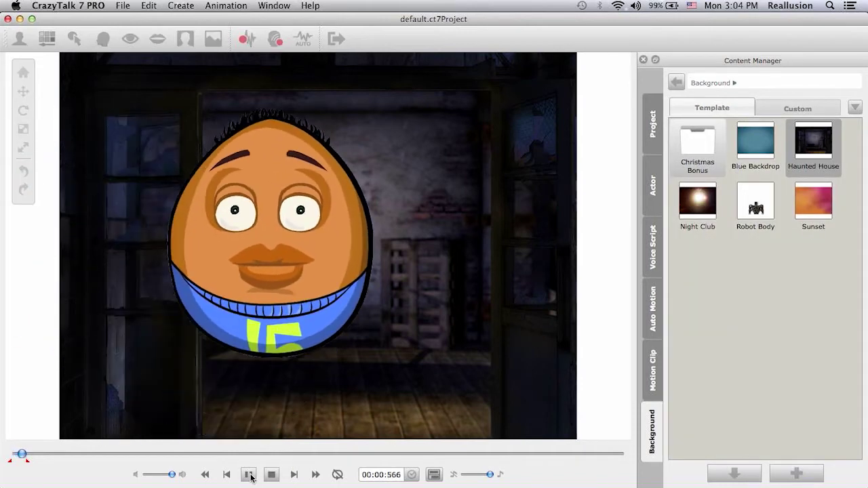
{"action": "left_click", "coordinate": [271, 474]}
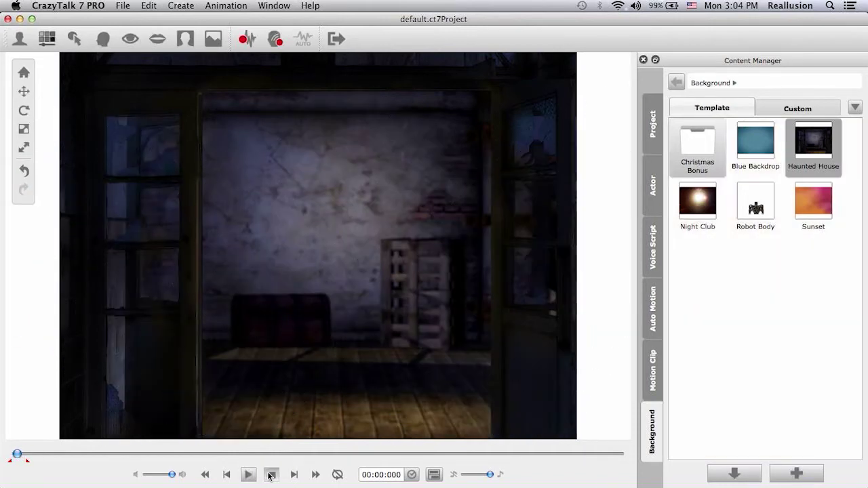
{"action": "left_click", "coordinate": [434, 474]}
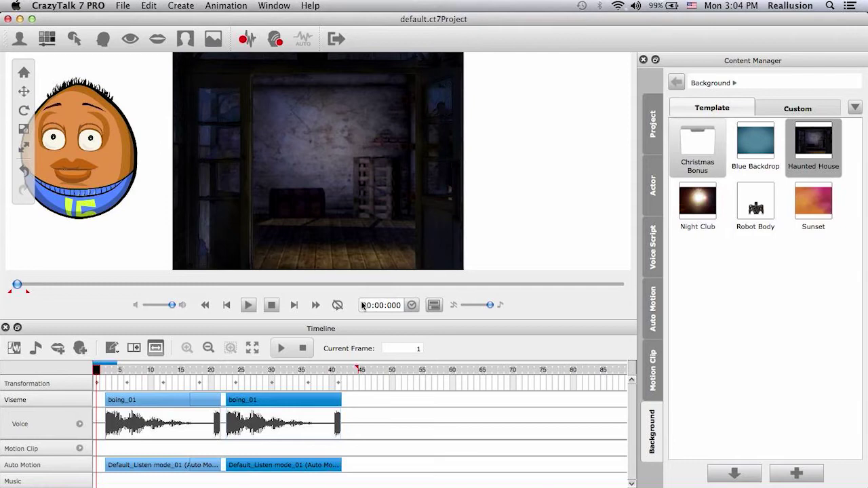
{"action": "left_click", "coordinate": [5, 328]}
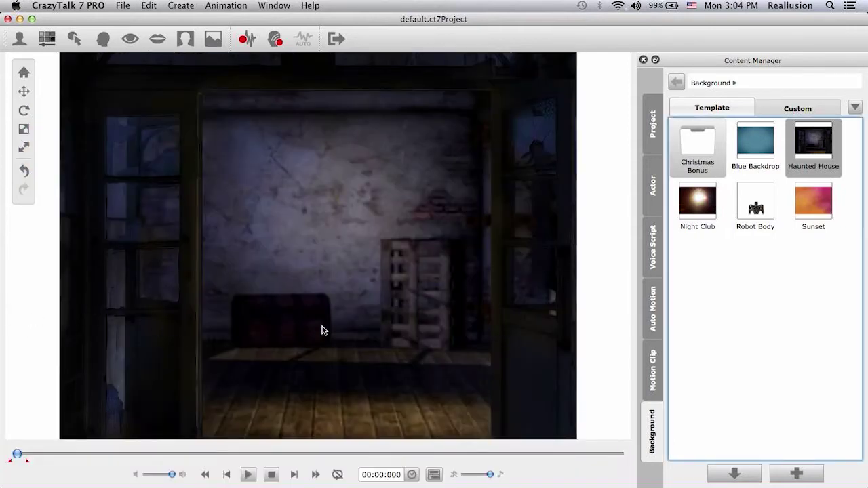
Start a new project without saving the haunted house and place Bouncy Buddies Jeff on stage.
{"action": "key", "text": "super+n"}
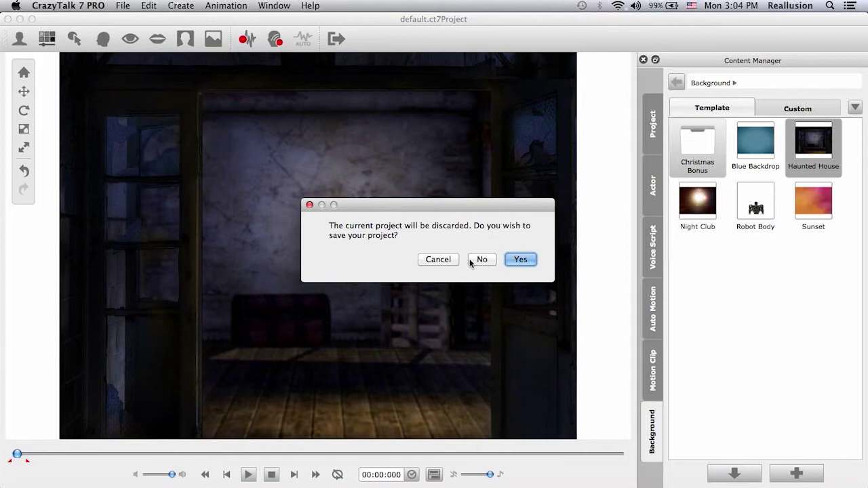
{"action": "left_click", "coordinate": [478, 260]}
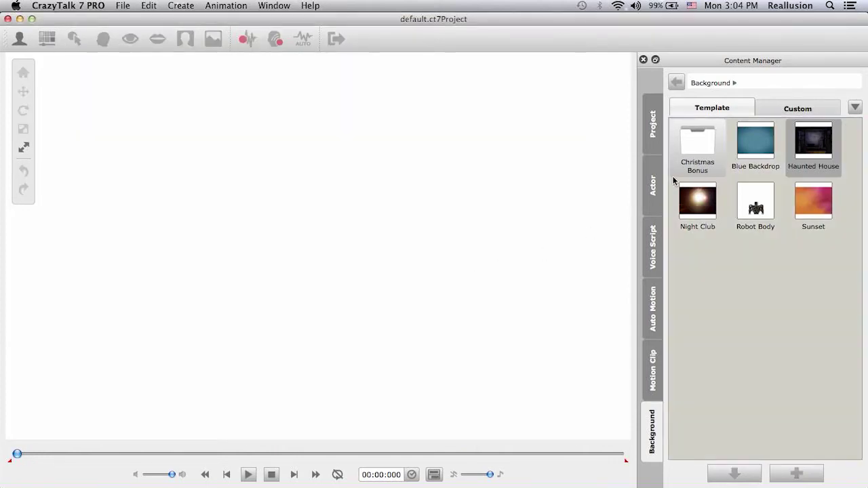
{"action": "left_click", "coordinate": [653, 185]}
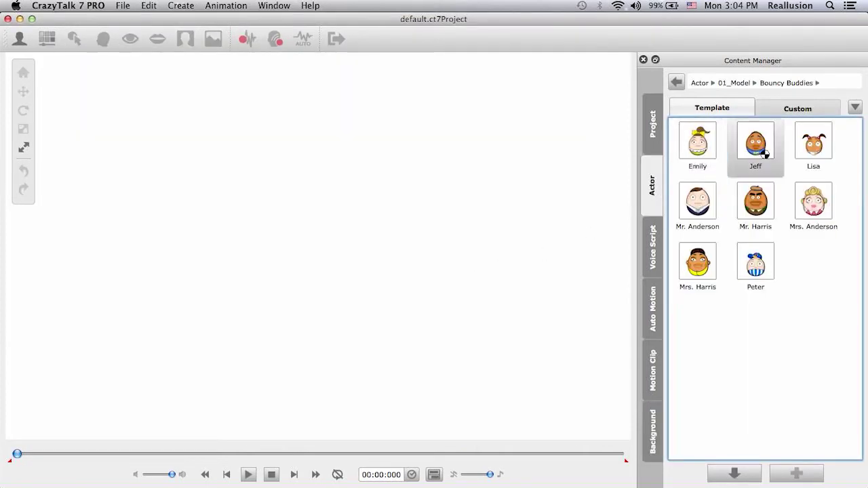
{"action": "left_click_drag", "start_coordinate": [765, 155], "coordinate": [291, 267]}
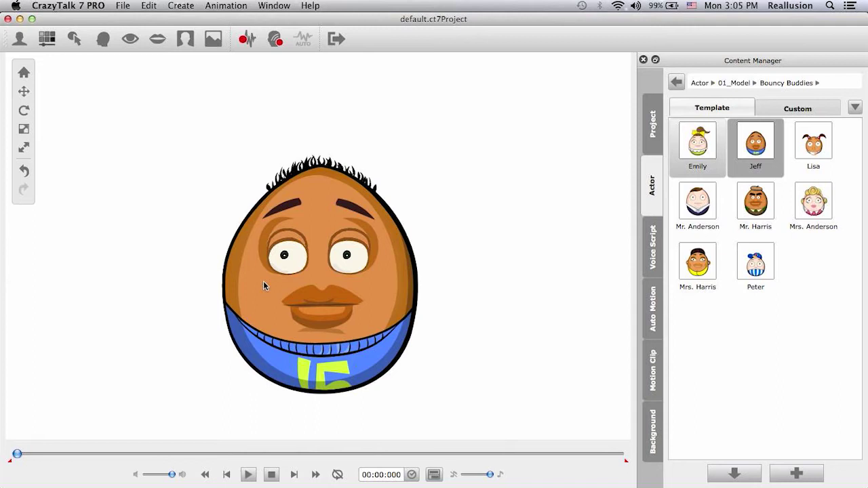
Give Jeff the Practice Audio 'Japanese monologue' in Talk Mode and view its timeline clips.
{"action": "left_click", "coordinate": [654, 252]}
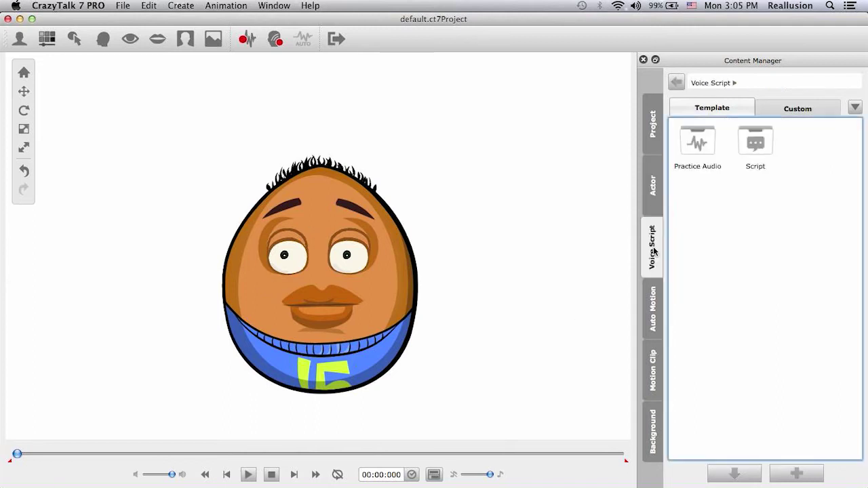
{"action": "double_click", "coordinate": [704, 138]}
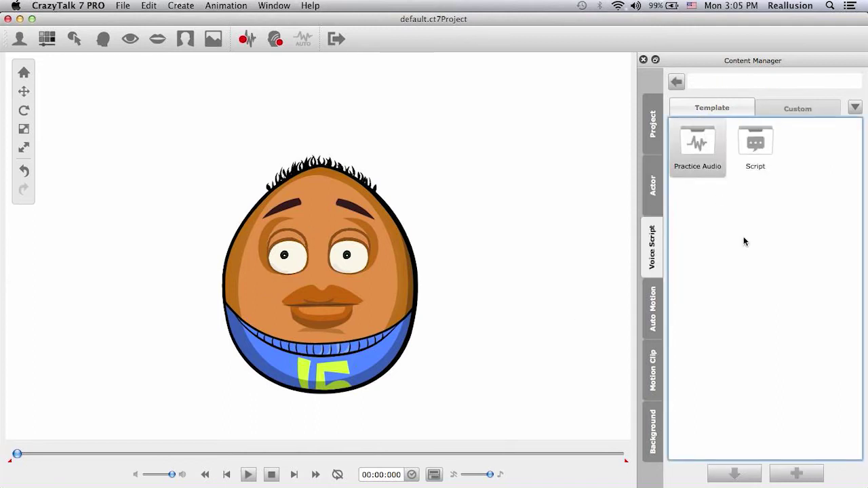
{"action": "left_click_drag", "start_coordinate": [858, 217], "coordinate": [858, 298]}
{"action": "double_click", "coordinate": [694, 296]}
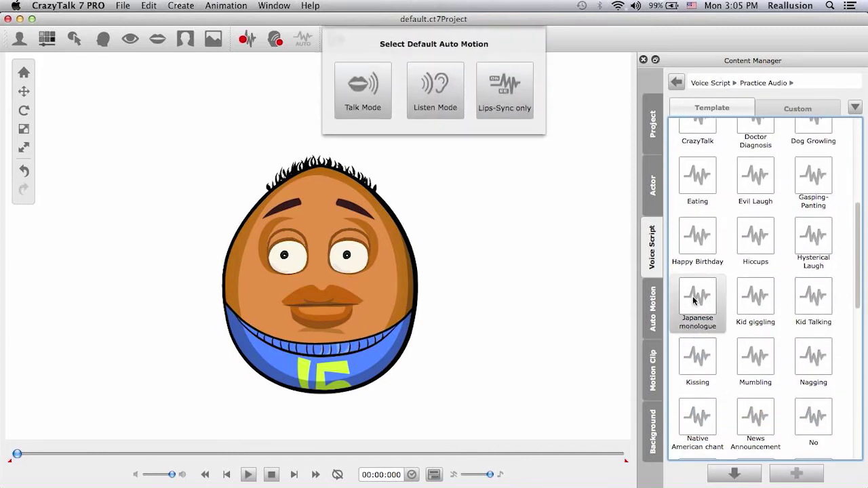
{"action": "left_click", "coordinate": [373, 103]}
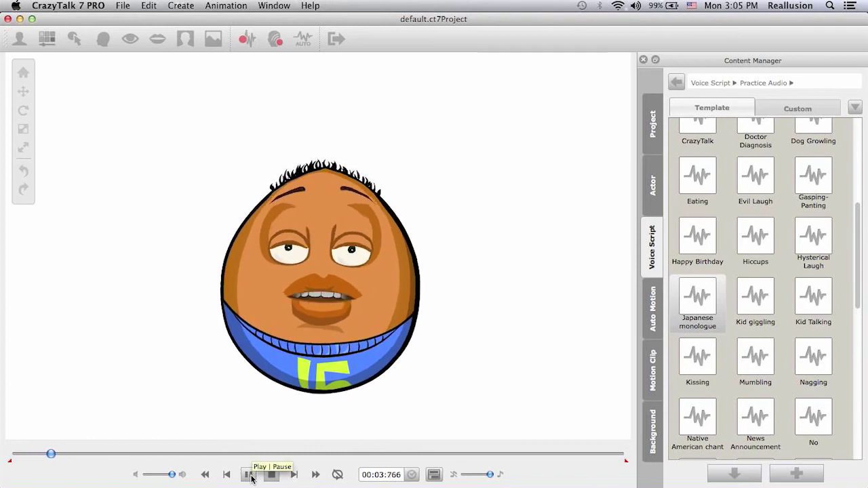
{"action": "left_click", "coordinate": [249, 475]}
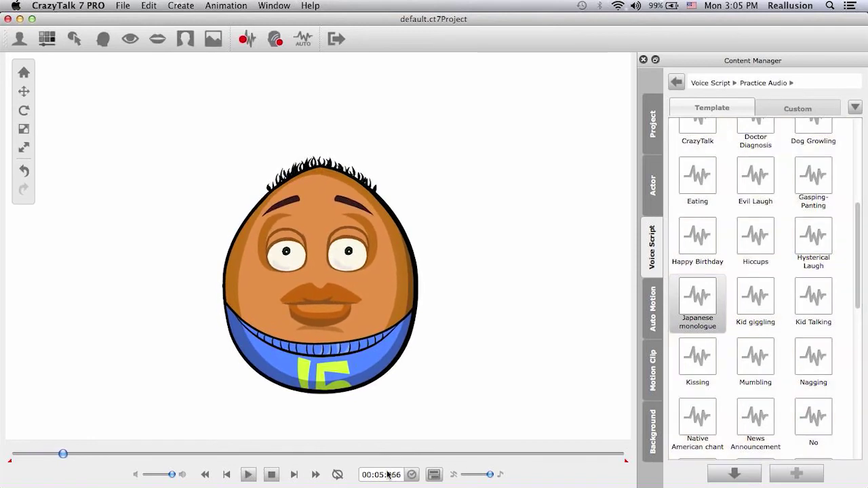
{"action": "left_click", "coordinate": [434, 475]}
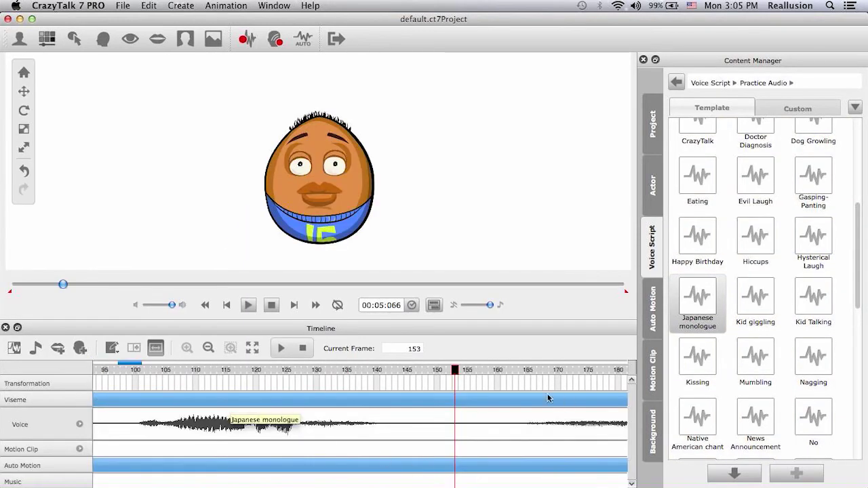
Break the Japanese monologue voice clip, delete its second half, and rewind to frame 1.
{"action": "left_click", "coordinate": [208, 347]}
{"action": "left_click", "coordinate": [208, 347]}
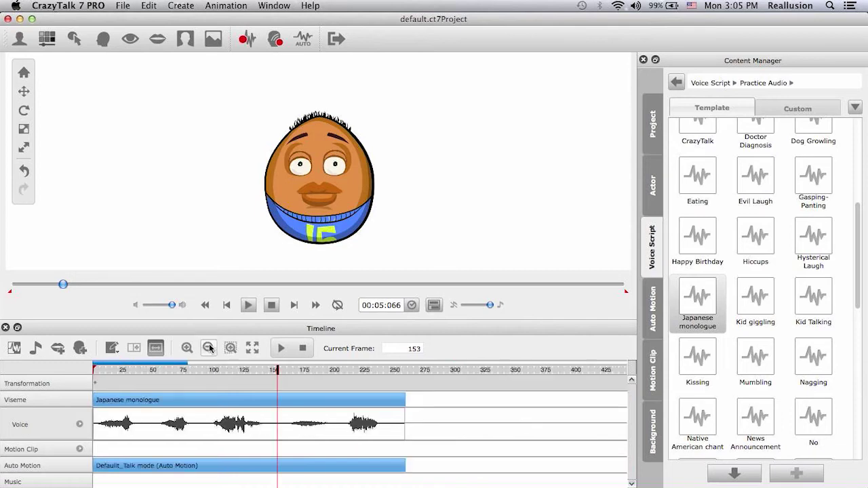
{"action": "right_click", "coordinate": [278, 406]}
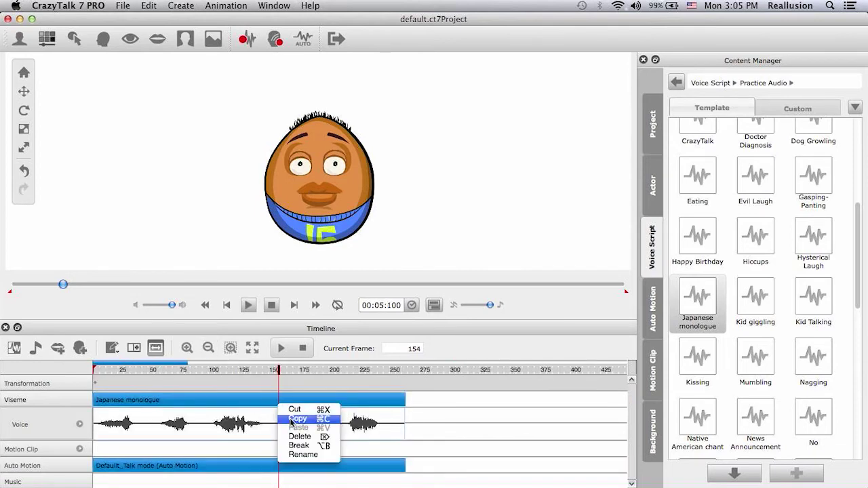
{"action": "left_click", "coordinate": [306, 446]}
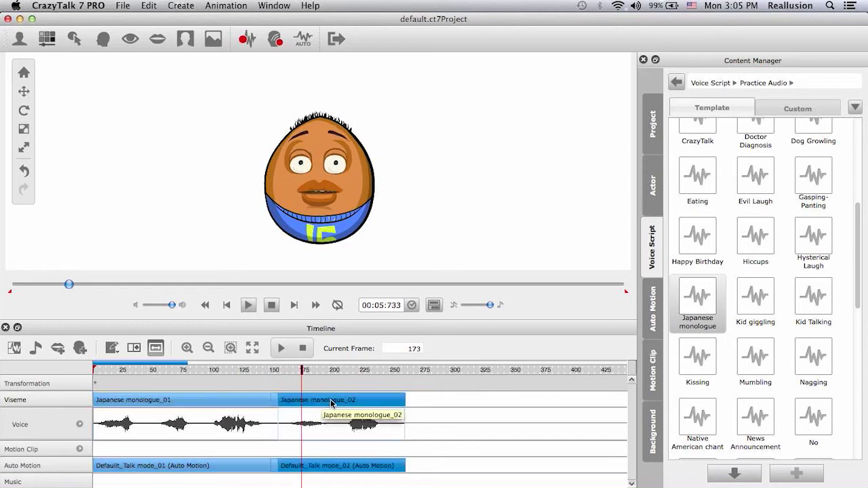
{"action": "right_click", "coordinate": [342, 405]}
{"action": "left_click", "coordinate": [359, 434]}
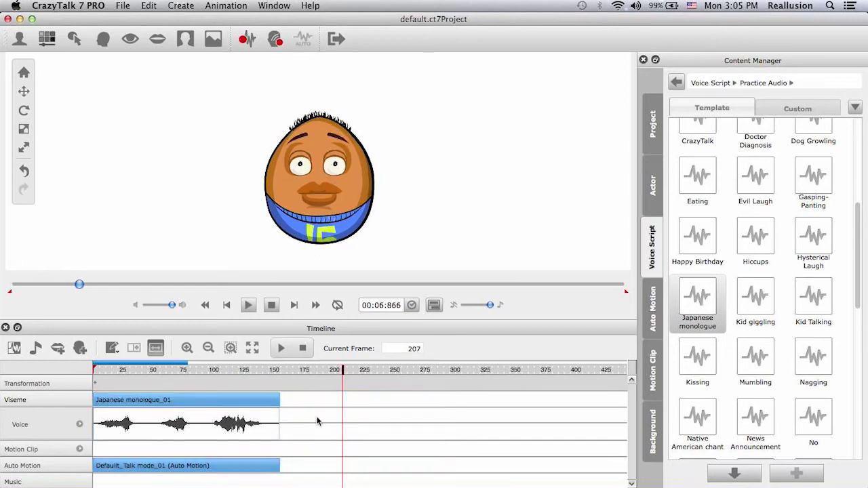
{"action": "left_click", "coordinate": [303, 354]}
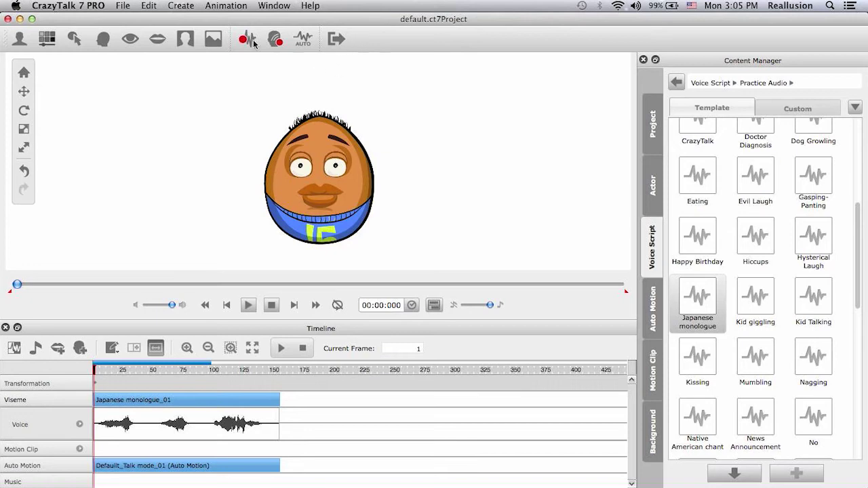
{"action": "left_click", "coordinate": [273, 41]}
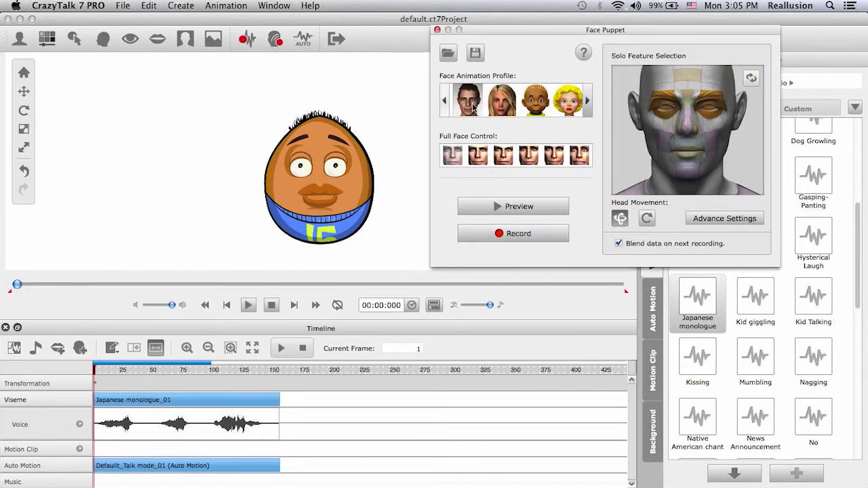
Select the cartoon Face Puppet profile and test it with two previews.
{"action": "left_click", "coordinate": [531, 101]}
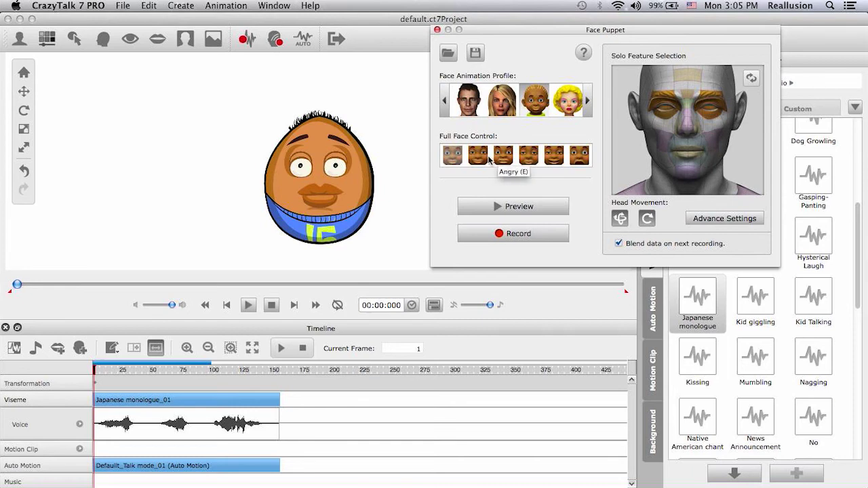
{"action": "left_click", "coordinate": [487, 206]}
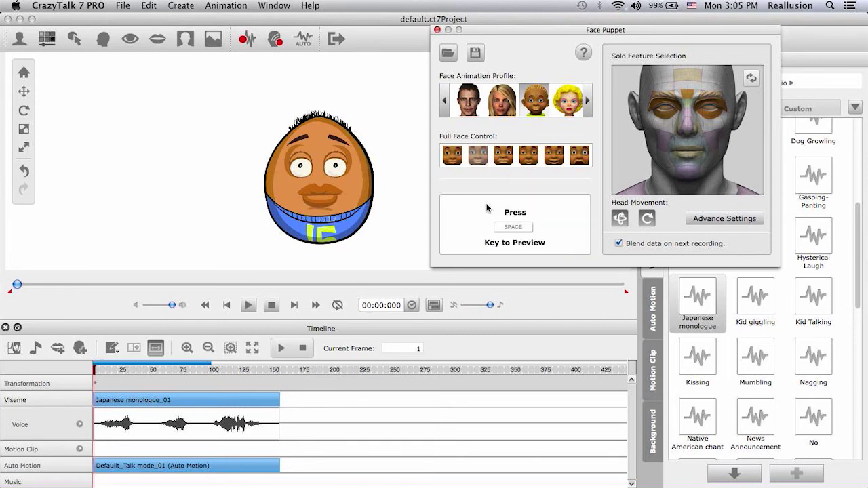
{"action": "key", "text": "space"}
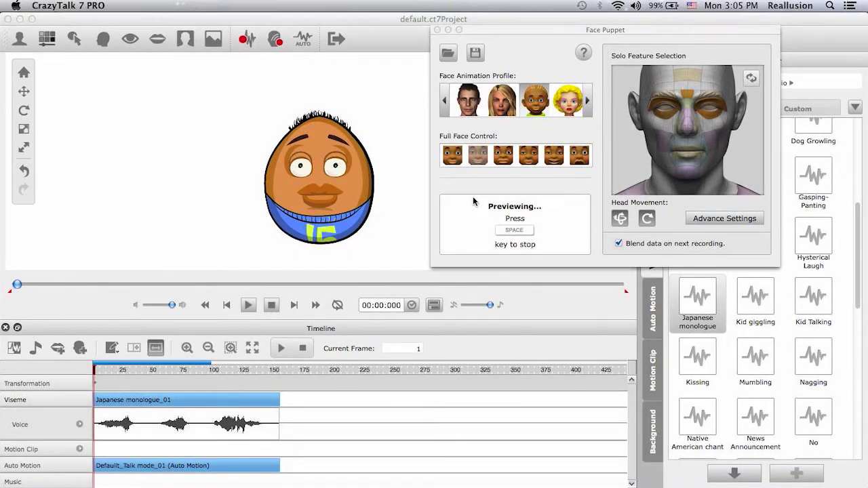
{"action": "key", "text": "space"}
{"action": "left_click", "coordinate": [506, 211]}
{"action": "key", "text": "space"}
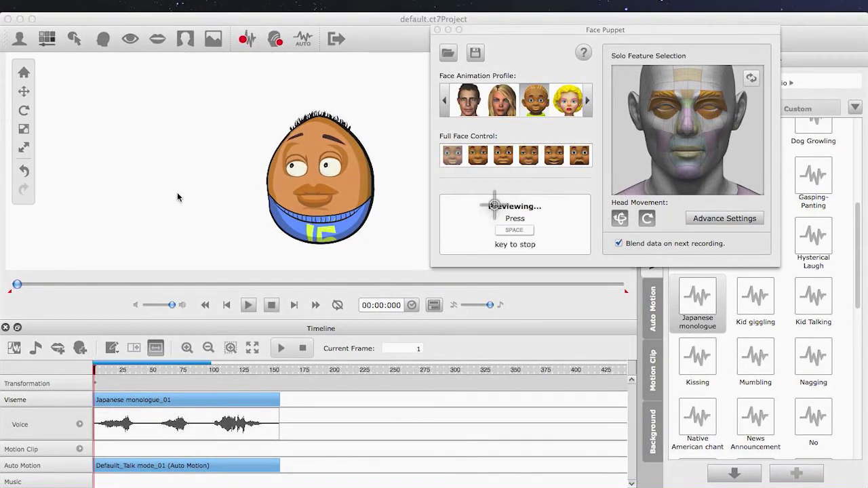
{"action": "key", "text": "space"}
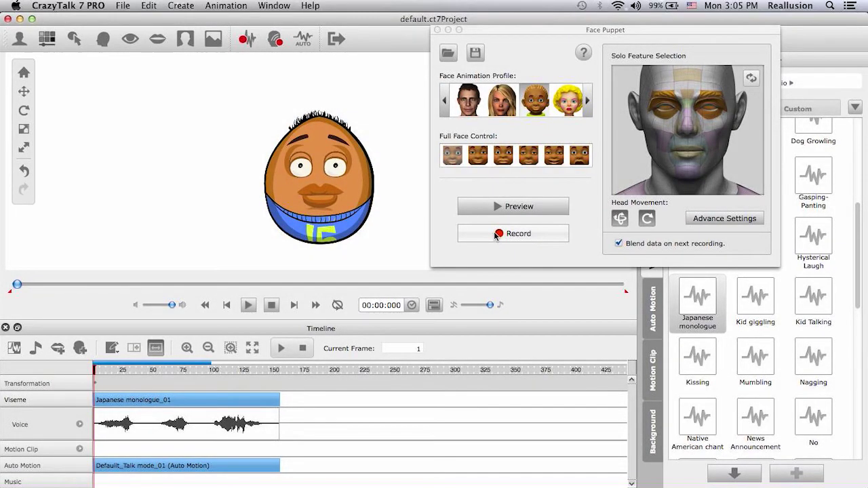
Record a face puppet performance as a Puppet Clip ending around frame 158.
{"action": "left_click", "coordinate": [495, 234]}
{"action": "key", "text": "space"}
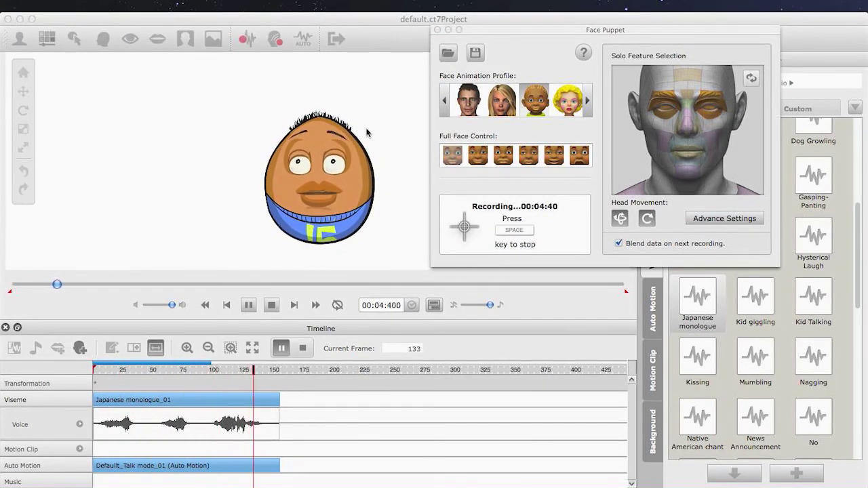
{"action": "key", "text": "space"}
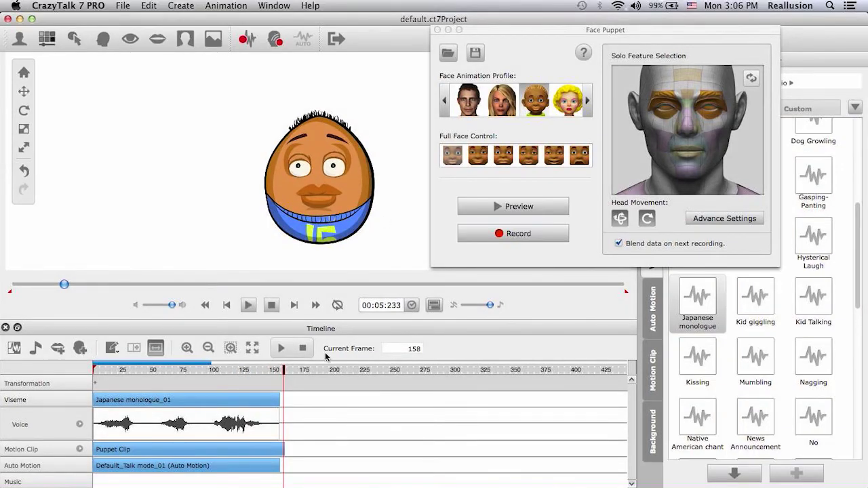
{"action": "left_click", "coordinate": [437, 30]}
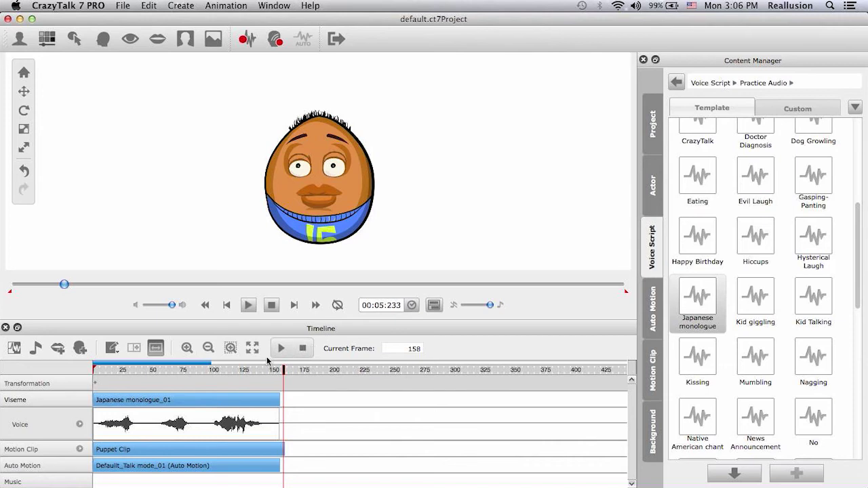
Zoom the timeline in to frames 0–85 and scrub through the opening frames.
{"action": "left_click", "coordinate": [187, 348]}
{"action": "left_click", "coordinate": [188, 348]}
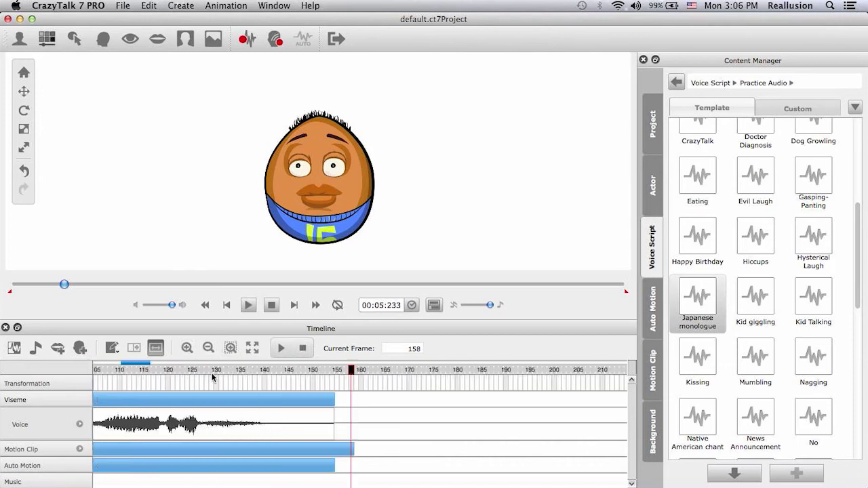
{"action": "left_click", "coordinate": [187, 348]}
{"action": "left_click_drag", "start_coordinate": [139, 363], "coordinate": [101, 370]}
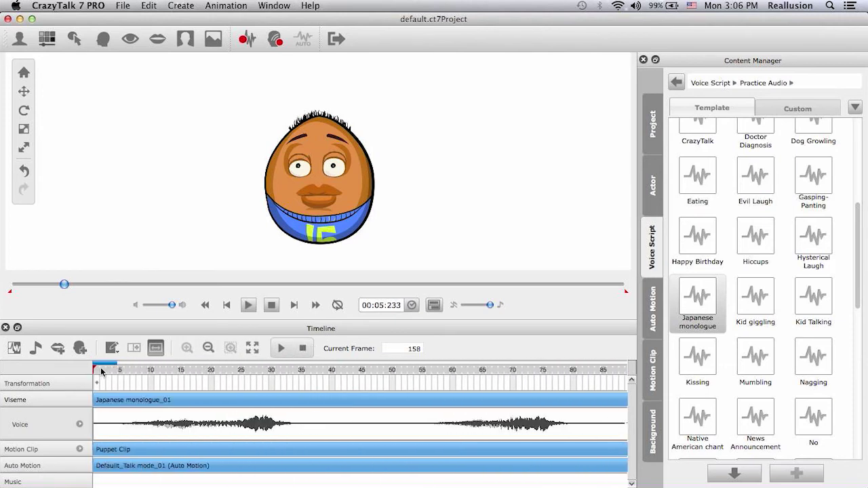
{"action": "left_click", "coordinate": [302, 348]}
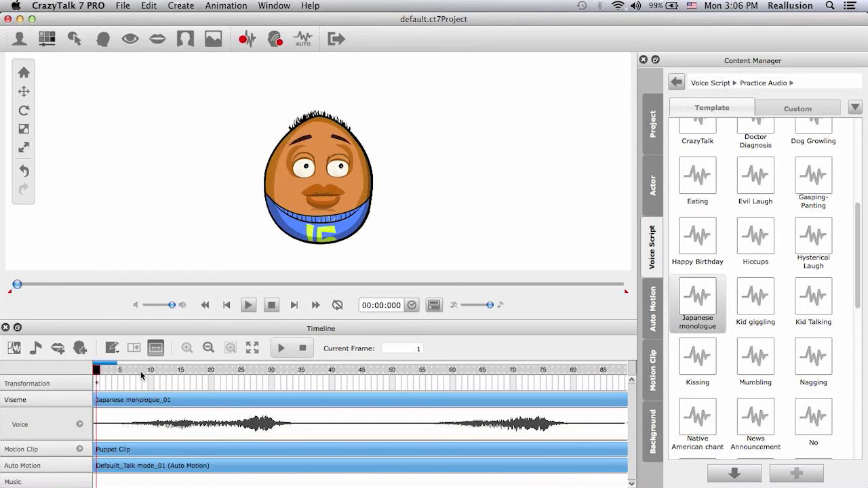
{"action": "left_click_drag", "start_coordinate": [96, 371], "coordinate": [175, 394]}
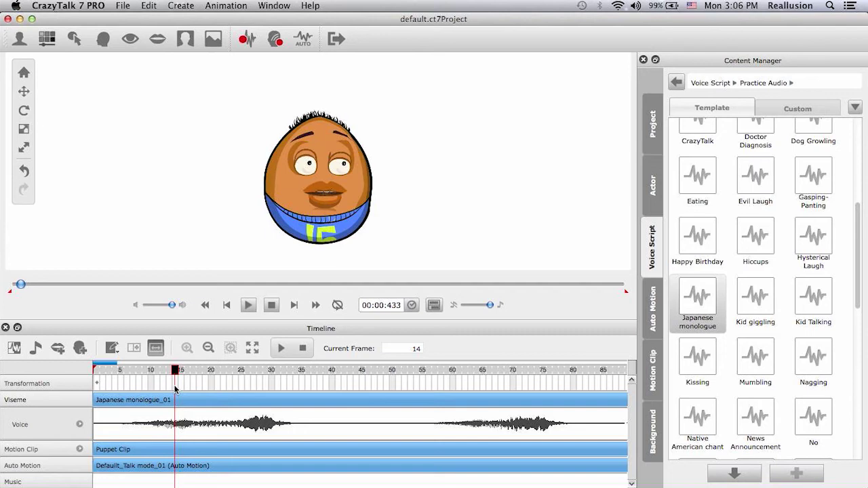
Set a second Transformation key near frame 10.
{"action": "left_click", "coordinate": [99, 387]}
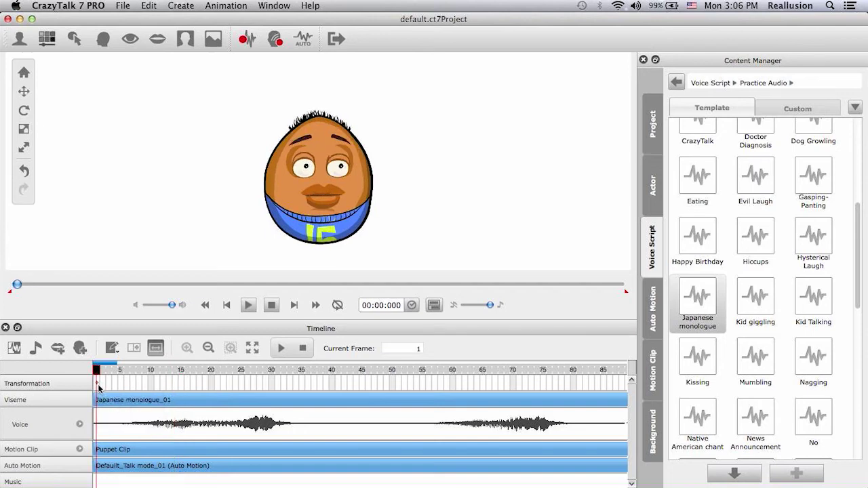
{"action": "left_click", "coordinate": [172, 386]}
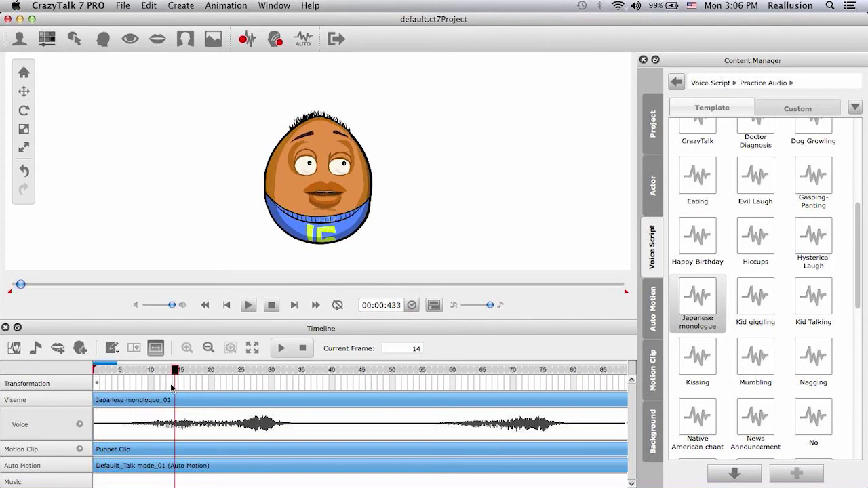
{"action": "left_click", "coordinate": [169, 386]}
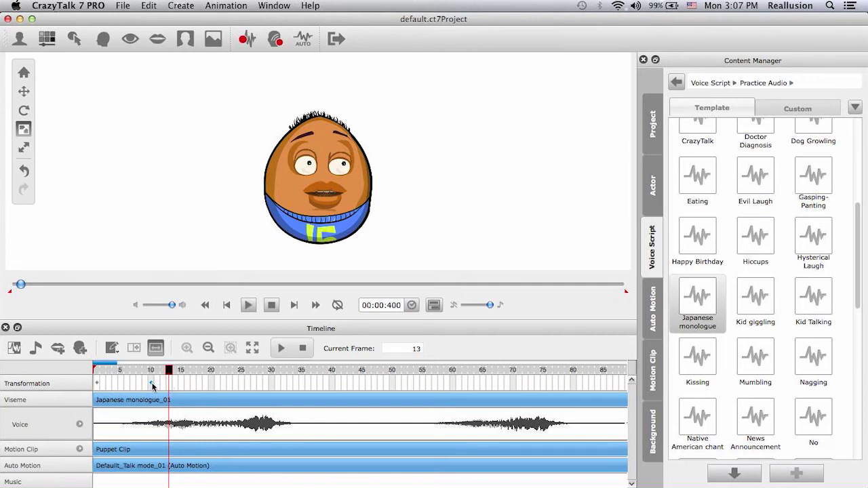
{"action": "left_click", "coordinate": [151, 387]}
At frame 17, move Jeff left and scale him up into a facial close-up.
{"action": "left_click", "coordinate": [281, 347]}
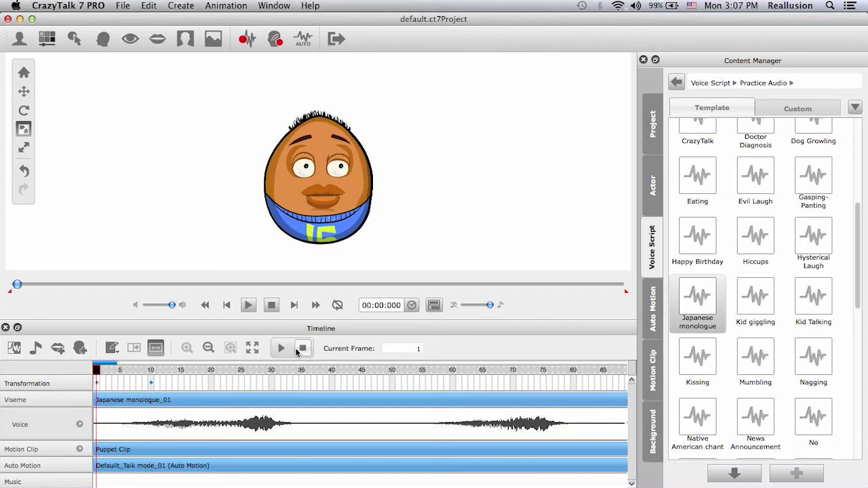
{"action": "key", "text": "space"}
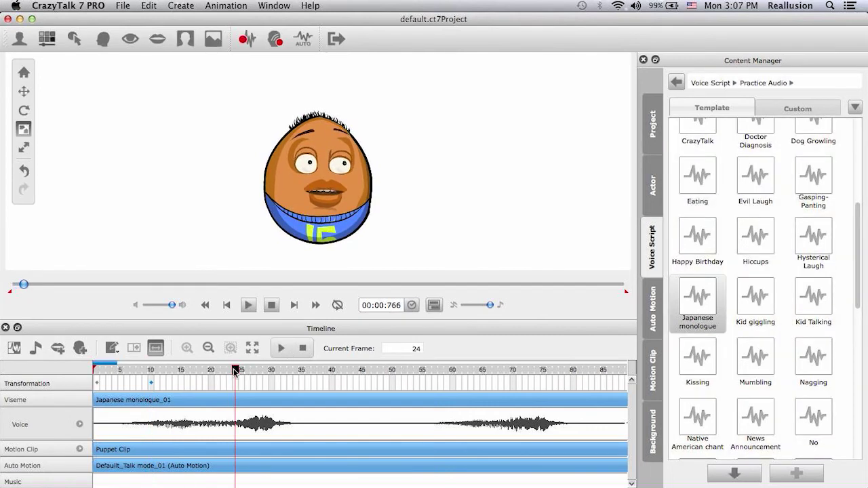
{"action": "left_click_drag", "start_coordinate": [237, 370], "coordinate": [193, 382]}
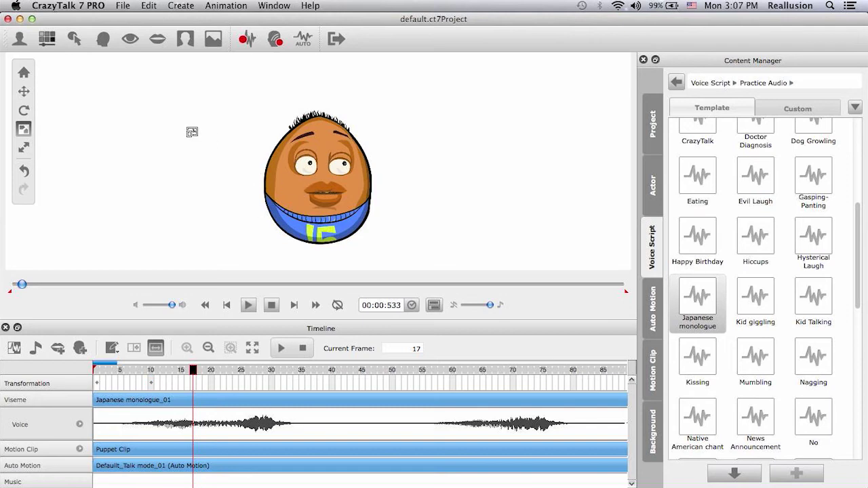
{"action": "left_click", "coordinate": [24, 92]}
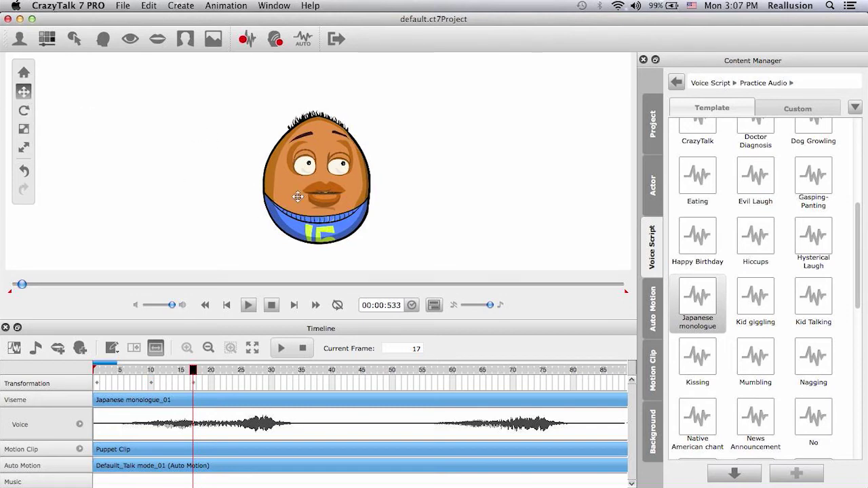
{"action": "left_click_drag", "start_coordinate": [305, 195], "coordinate": [206, 280]}
{"action": "left_click", "coordinate": [26, 129]}
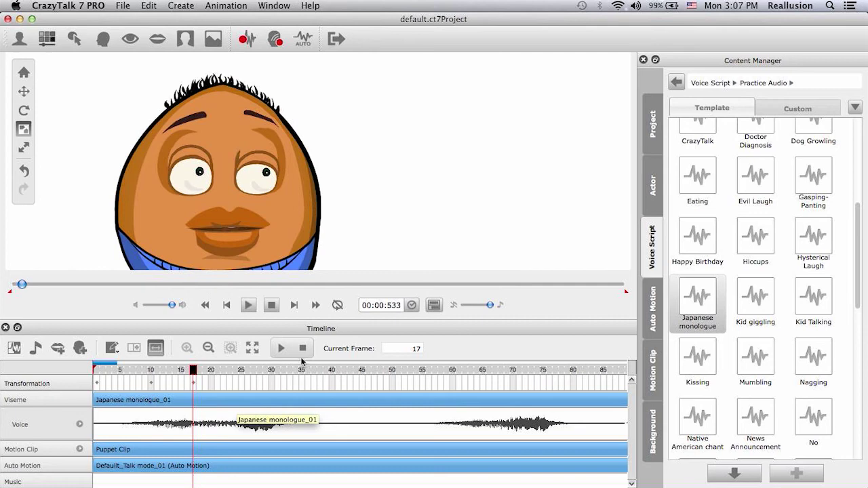
Play back the new zoom-in from the start, then park the playhead at frame 56.
{"action": "left_click", "coordinate": [283, 350]}
{"action": "left_click", "coordinate": [284, 351]}
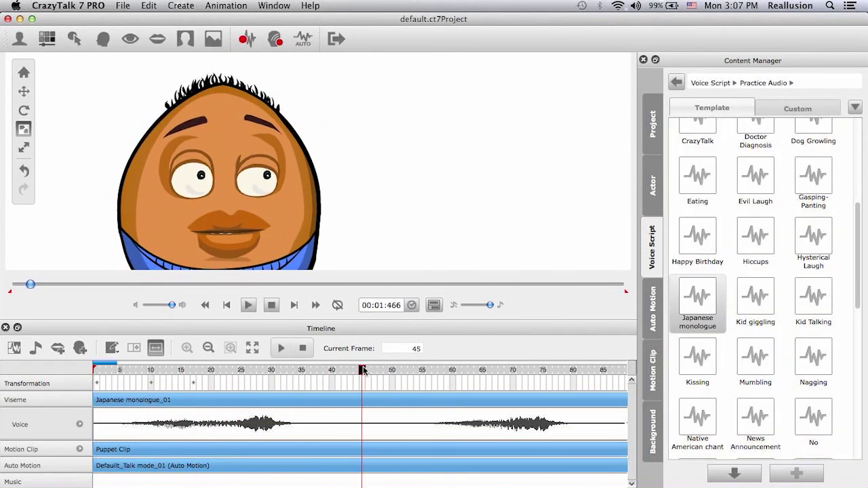
{"action": "left_click_drag", "start_coordinate": [362, 370], "coordinate": [324, 376]}
{"action": "left_click", "coordinate": [282, 349]}
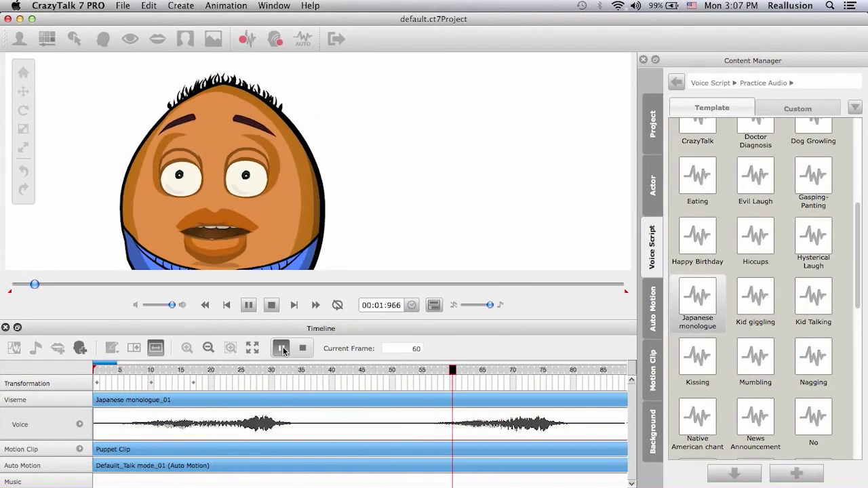
{"action": "left_click", "coordinate": [283, 350]}
{"action": "left_click", "coordinate": [427, 371]}
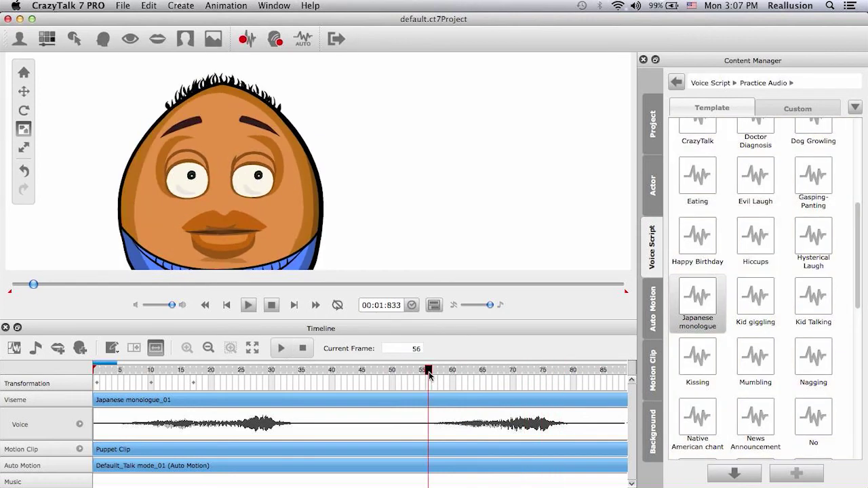
Copy the frame-17 close-up key to frame 52 to hold the close-up.
{"action": "left_click", "coordinate": [194, 383]}
{"action": "right_click", "coordinate": [194, 383]}
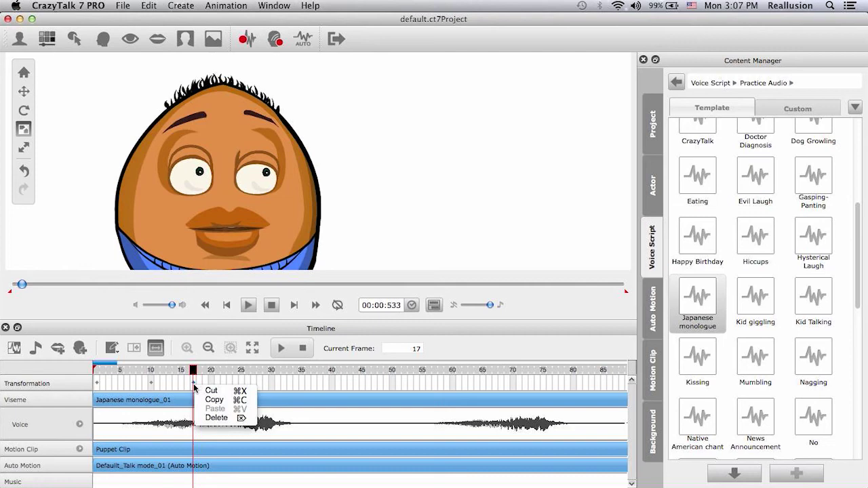
{"action": "left_click", "coordinate": [404, 386]}
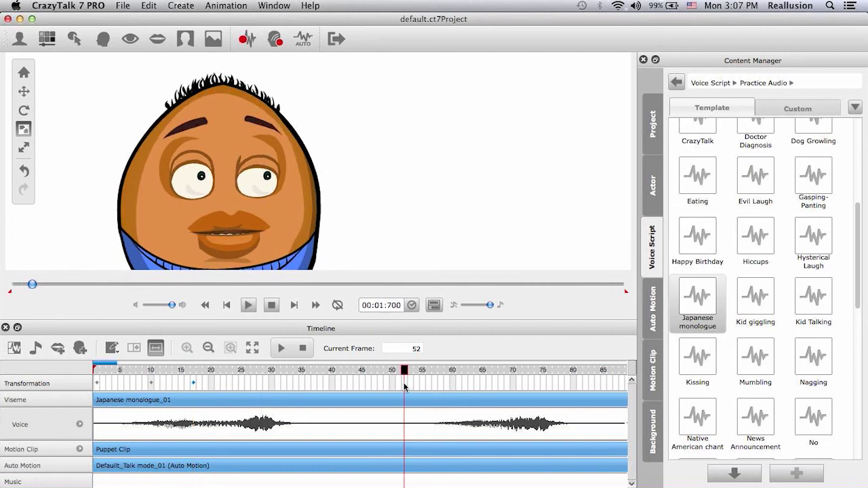
At frame 61, pan Jeff's close-up to the stage's right and replay the animation.
{"action": "left_click_drag", "start_coordinate": [405, 370], "coordinate": [459, 377]}
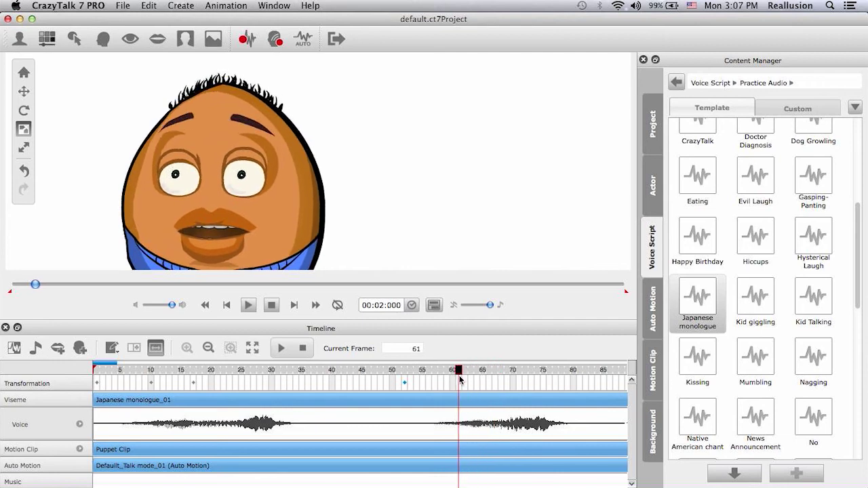
{"action": "left_click", "coordinate": [24, 91]}
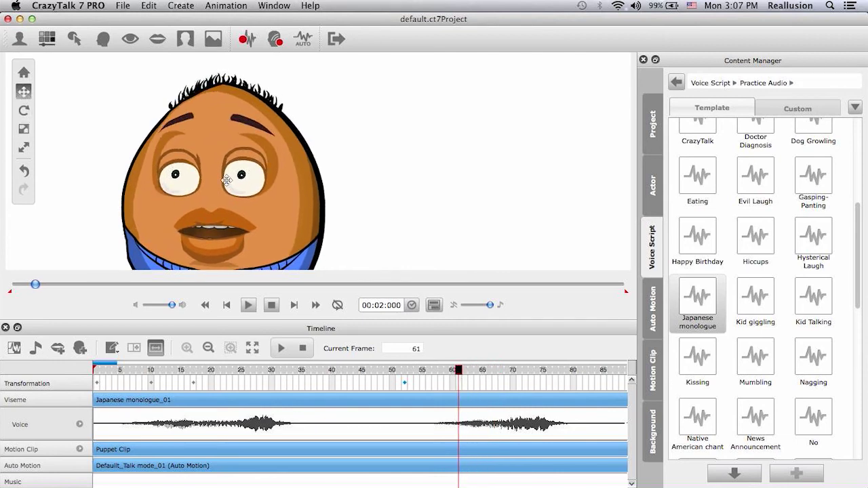
{"action": "left_click_drag", "start_coordinate": [226, 180], "coordinate": [541, 182]}
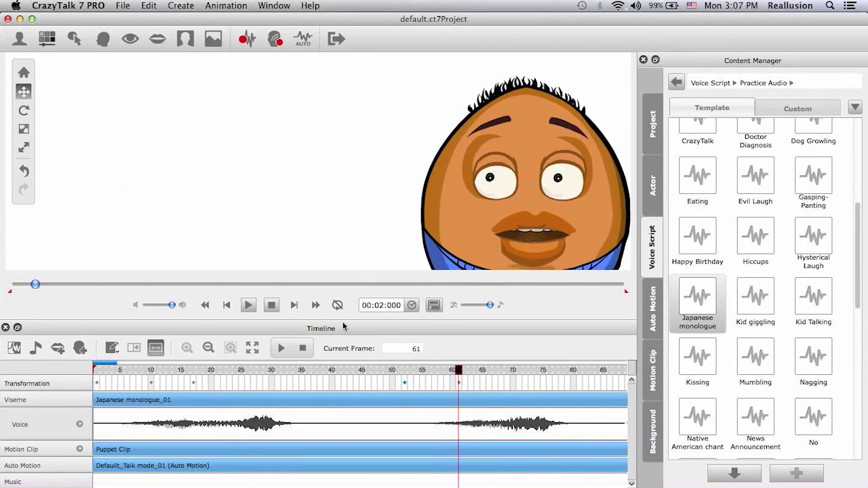
{"action": "left_click", "coordinate": [298, 350]}
{"action": "left_click", "coordinate": [281, 349]}
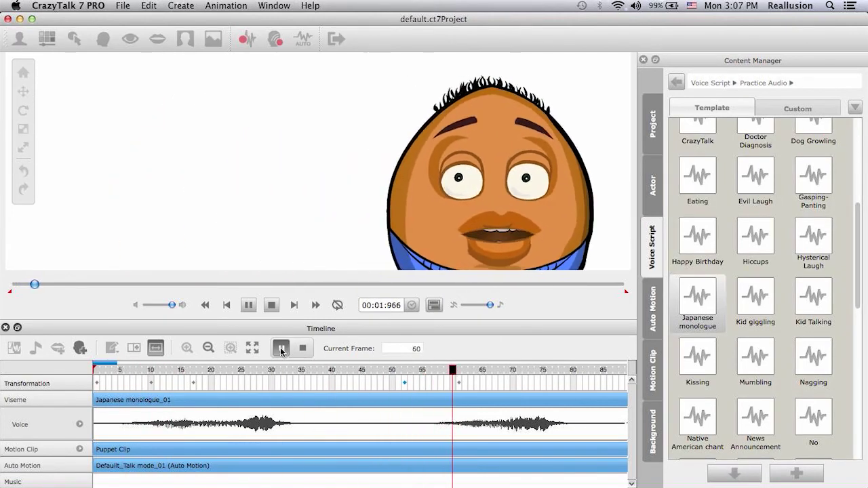
{"action": "left_click", "coordinate": [208, 347]}
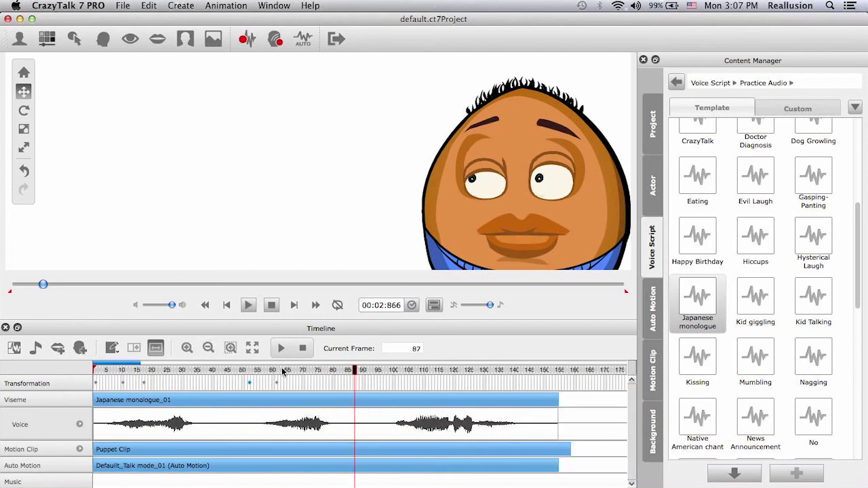
Hold the right-side close-up key at frame 98, then move Jeff back to centre at frame 109.
{"action": "left_click", "coordinate": [280, 347]}
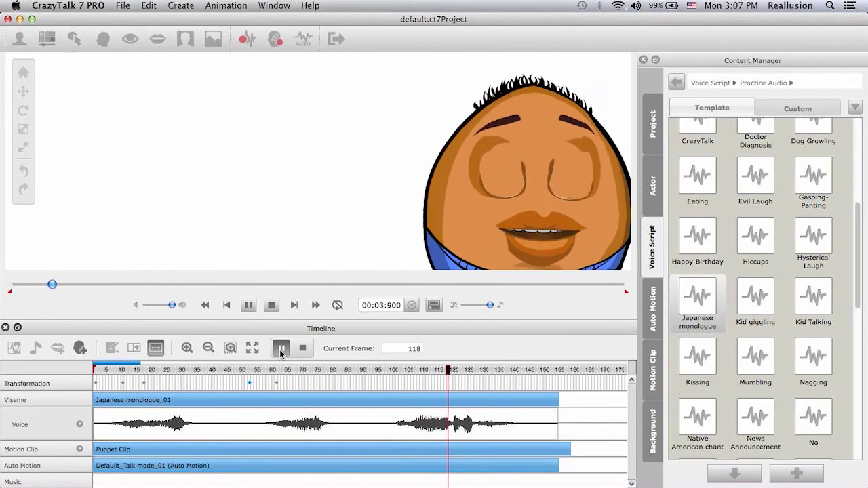
{"action": "left_click", "coordinate": [281, 348]}
{"action": "left_click_drag", "start_coordinate": [398, 375], "coordinate": [385, 375]}
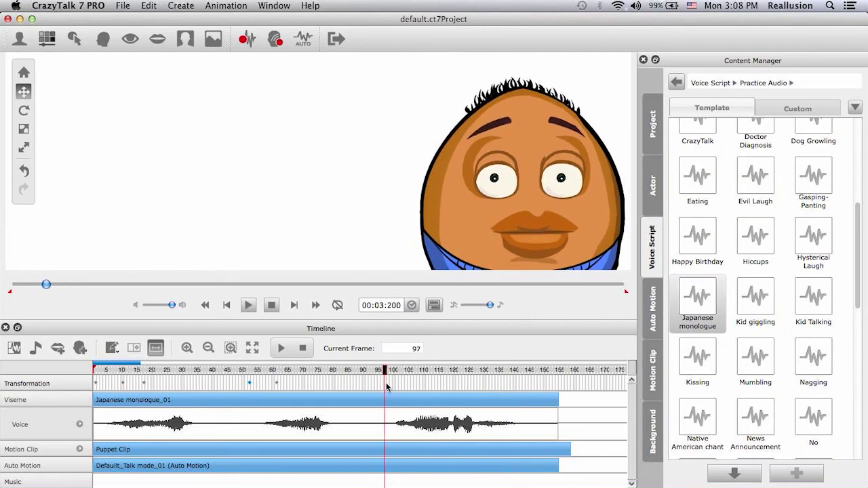
{"action": "left_click", "coordinate": [387, 384]}
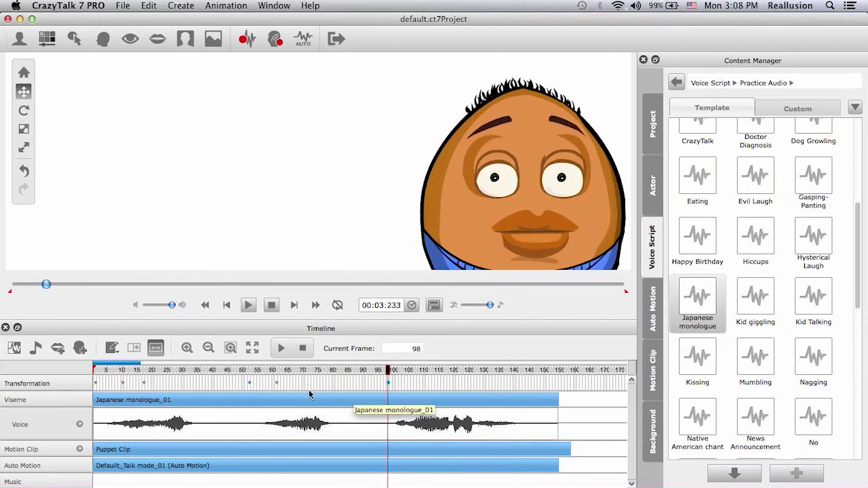
{"action": "left_click_drag", "start_coordinate": [390, 388], "coordinate": [422, 390]}
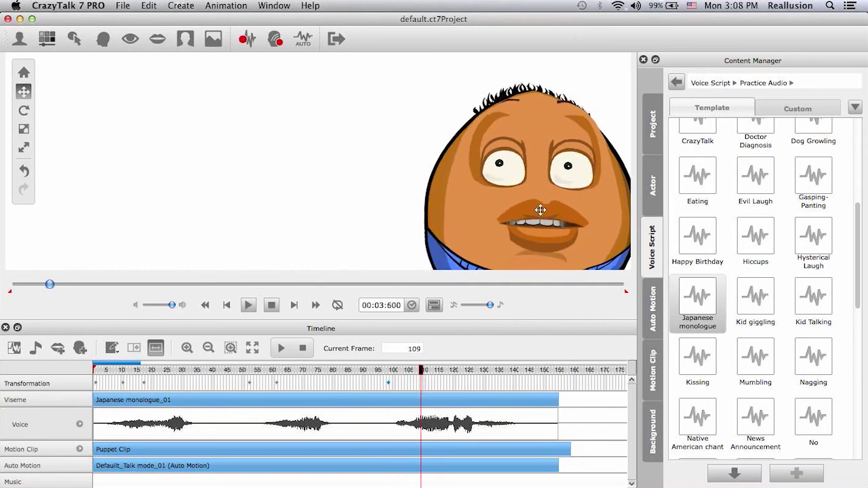
{"action": "left_click_drag", "start_coordinate": [540, 210], "coordinate": [350, 218]}
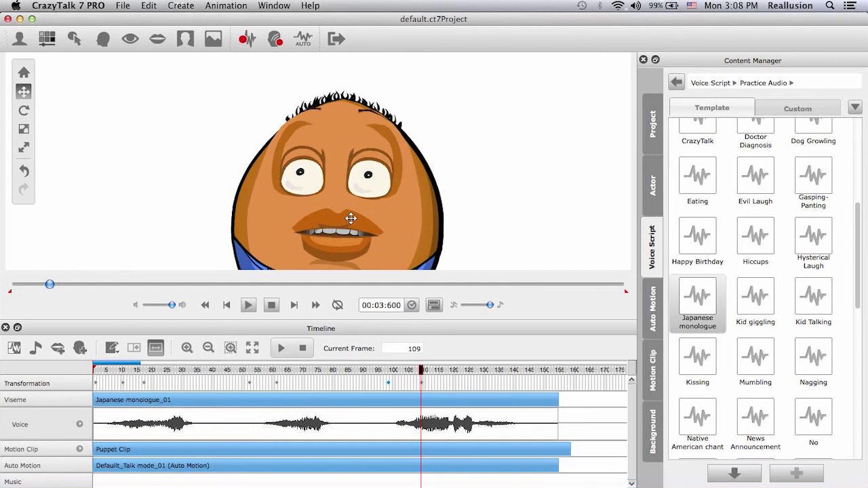
{"action": "left_click", "coordinate": [302, 347]}
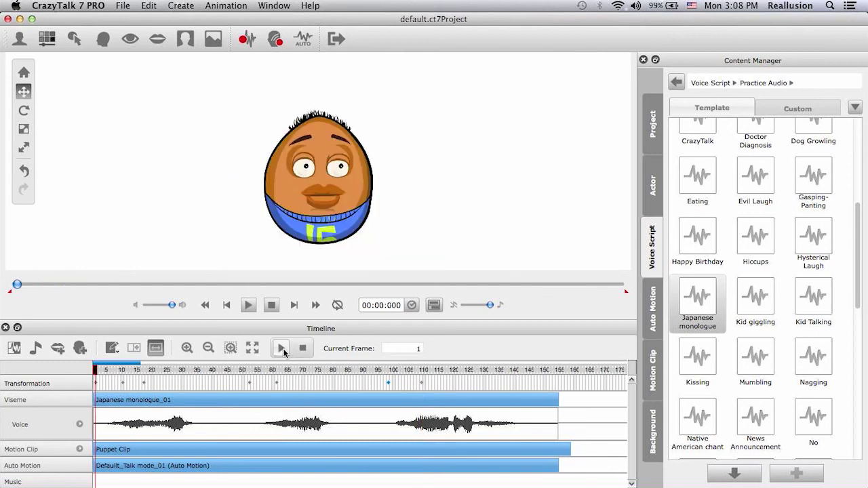
{"action": "left_click", "coordinate": [282, 349]}
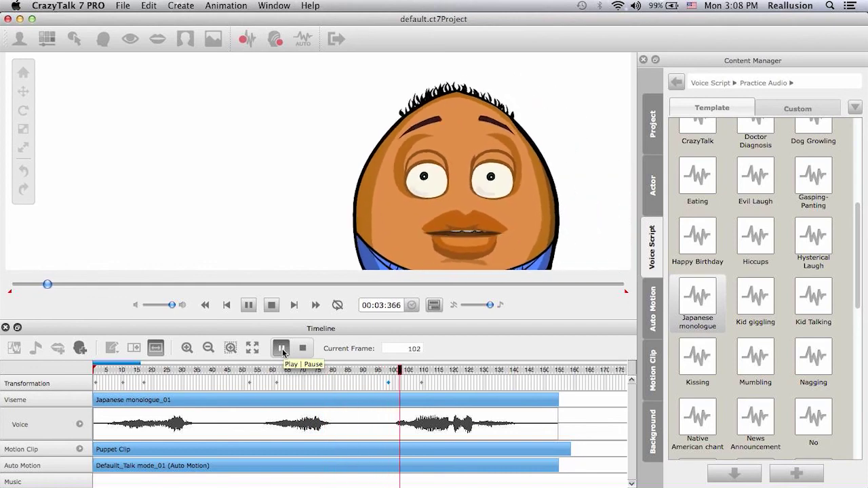
{"action": "left_click", "coordinate": [302, 348]}
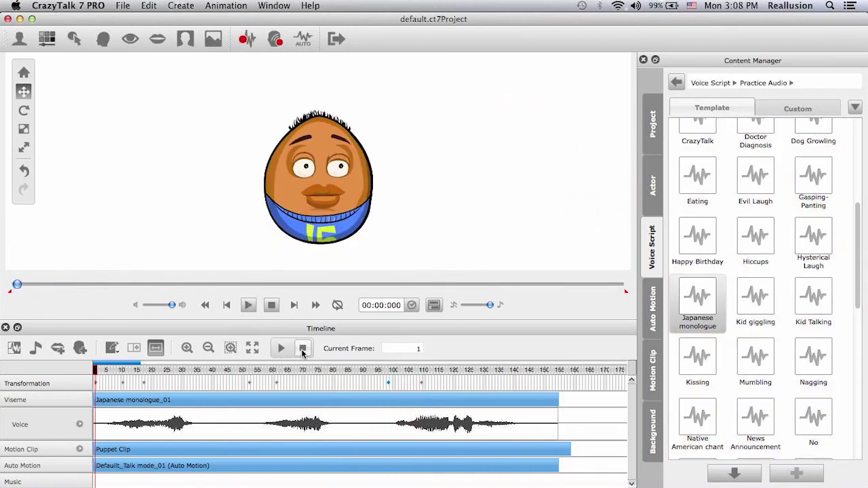